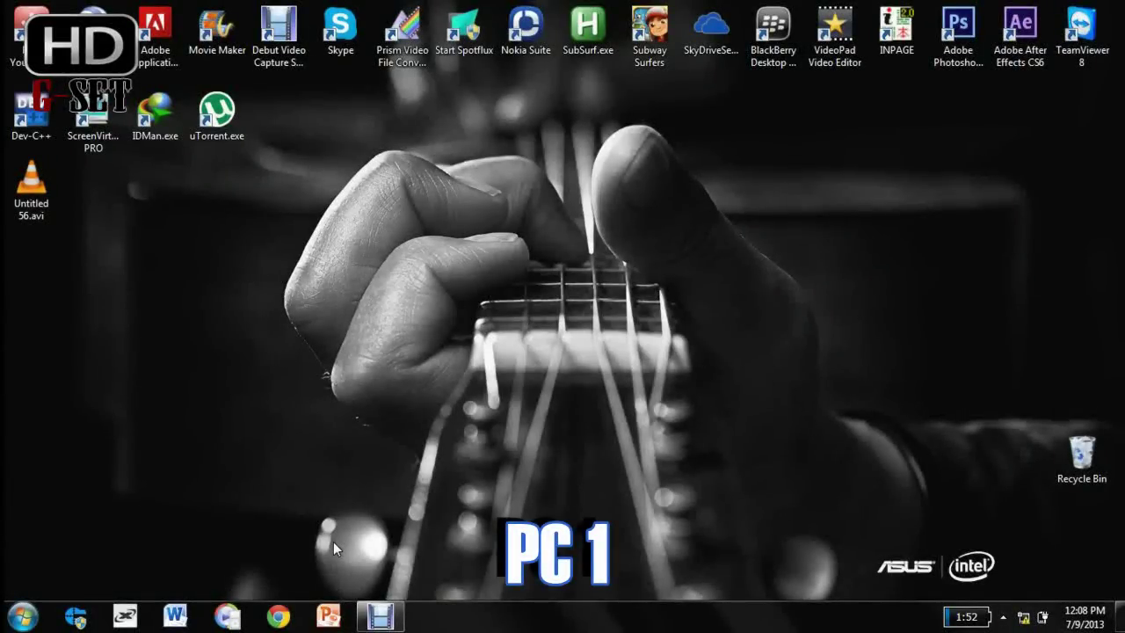
key("super+e")
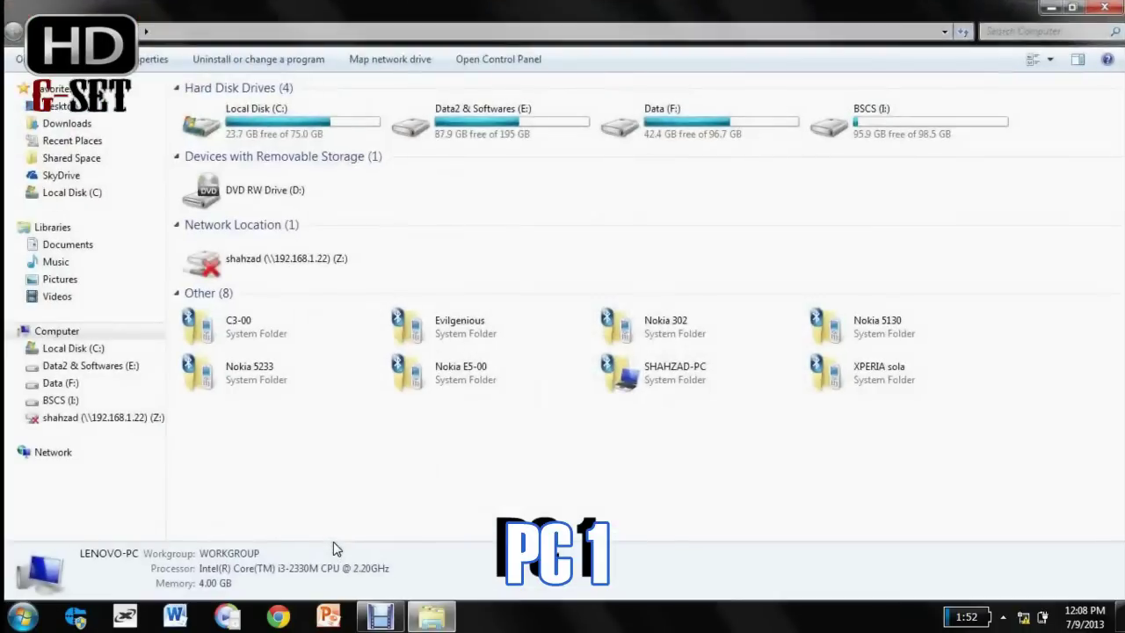
left_click(1104, 7)
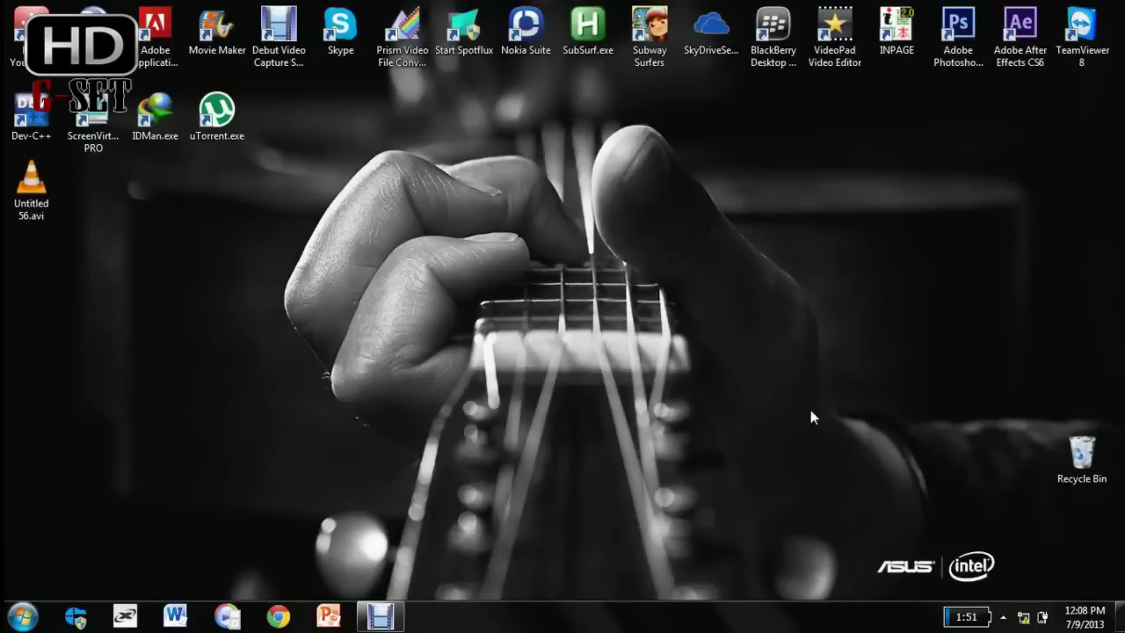
Open the Internet Protocol Version 4 (TCP/IPv4) properties of the Local Area Connection through the Network and Sharing Center
right_click(1023, 616)
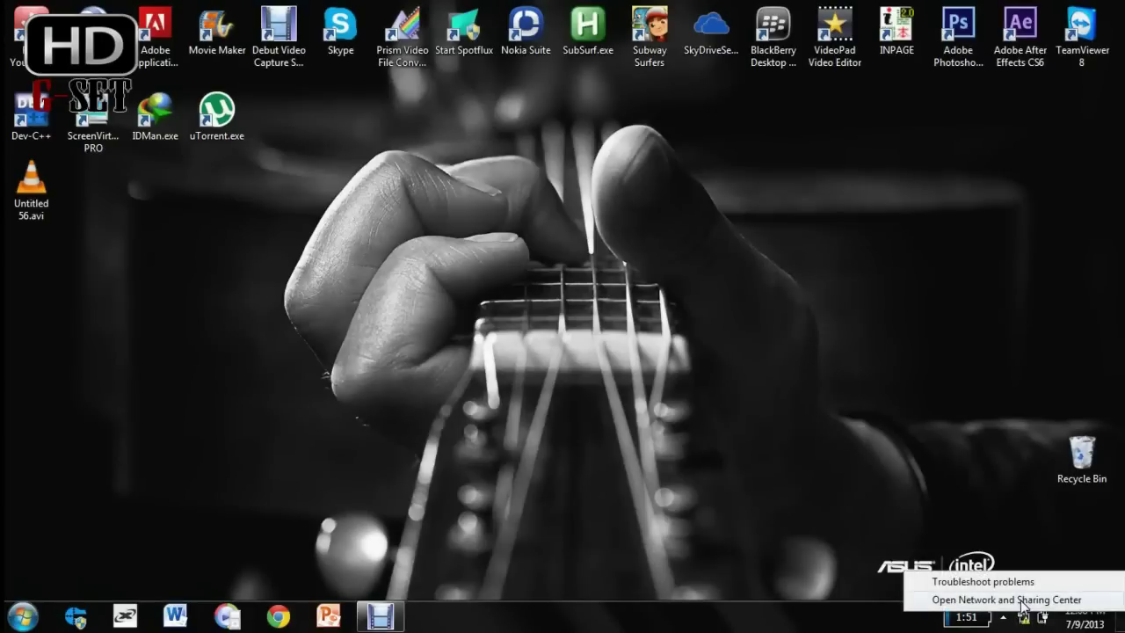
left_click(1019, 600)
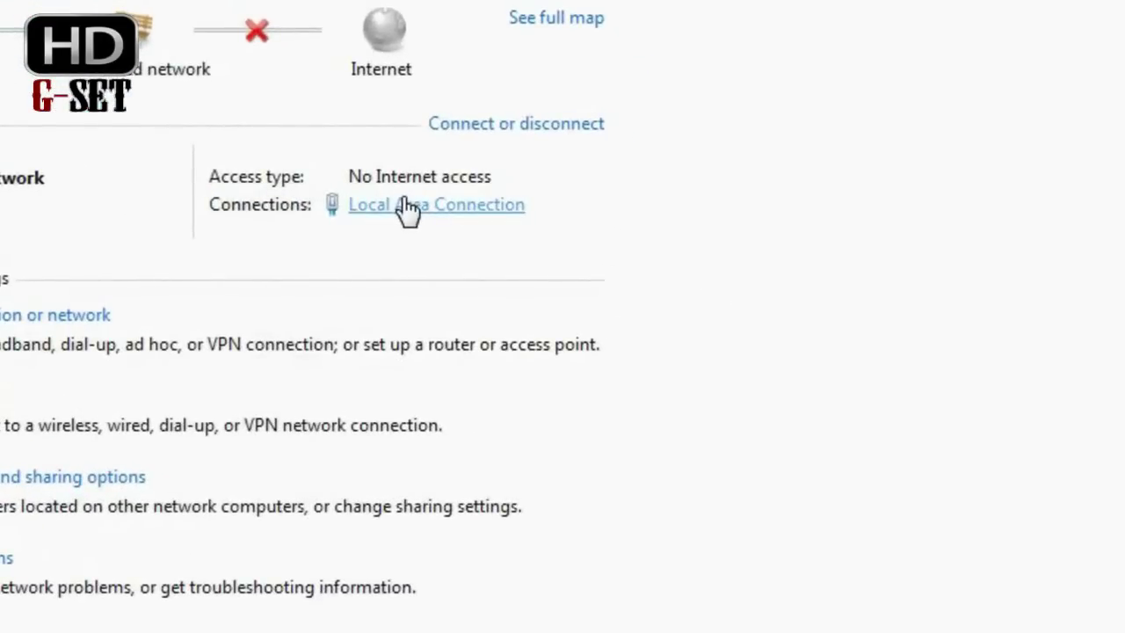
left_click(409, 207)
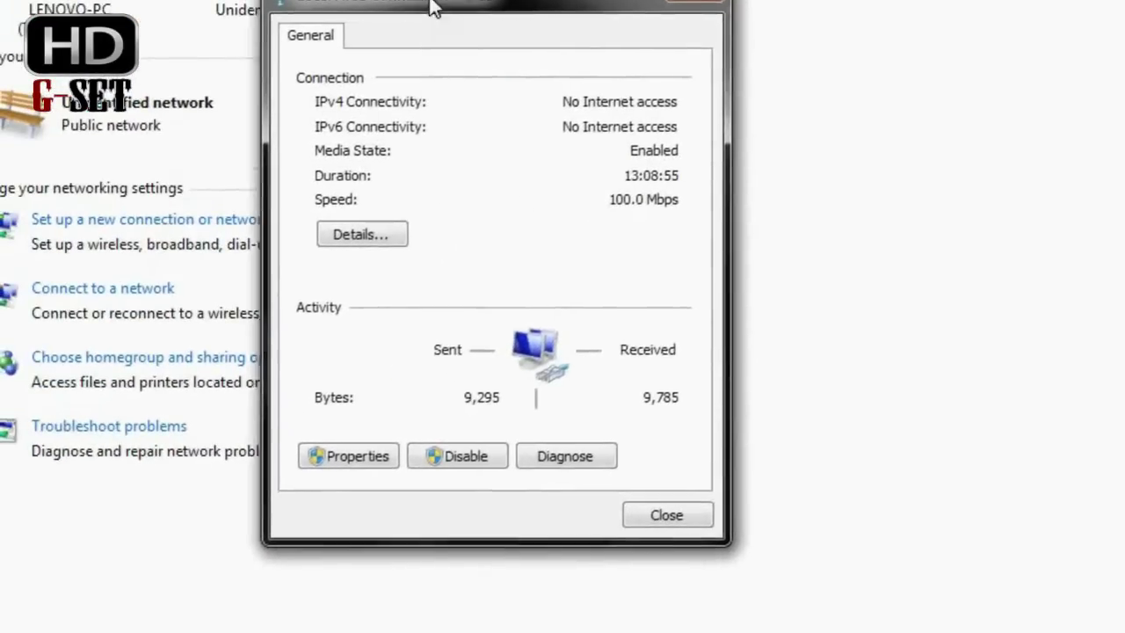
left_click_drag(434, 7, 427, 0)
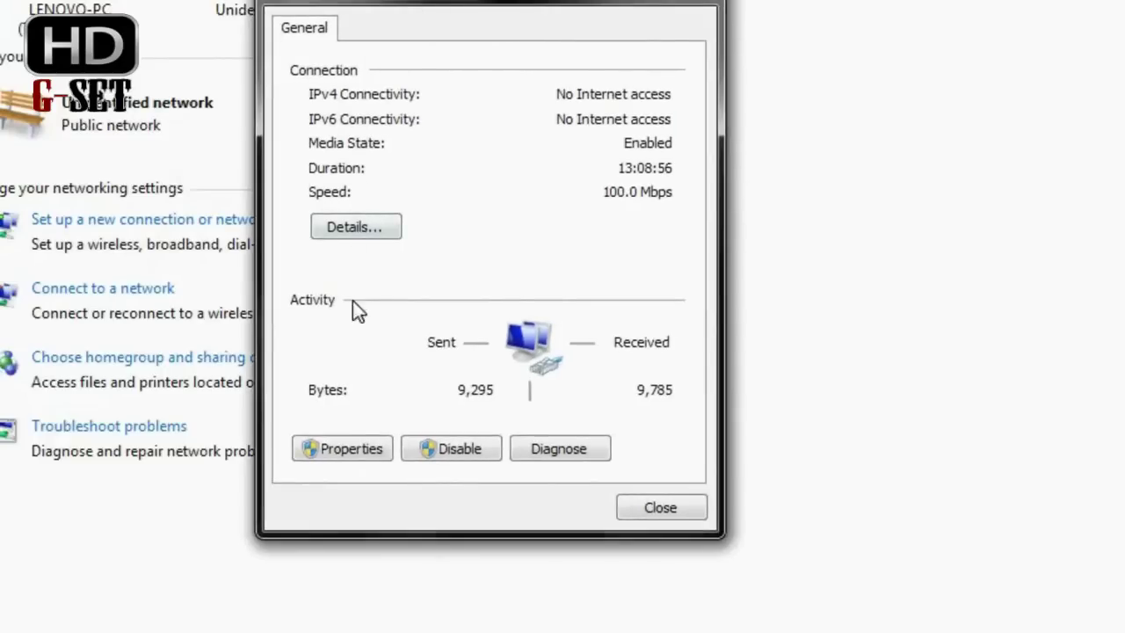
left_click(341, 449)
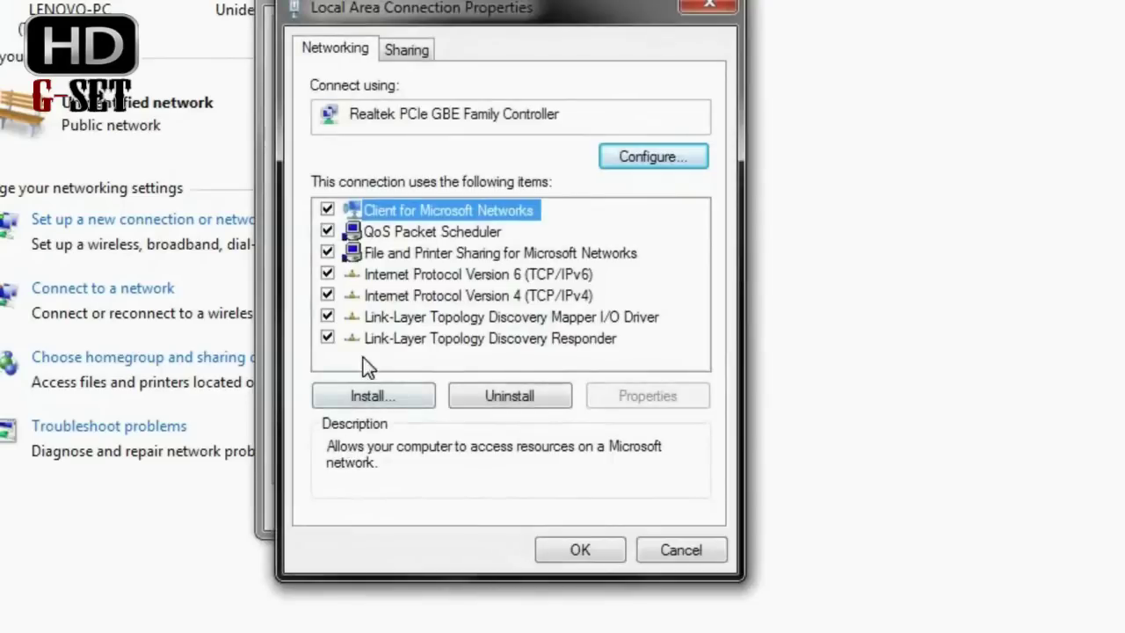
left_click(369, 294)
left_click(673, 398)
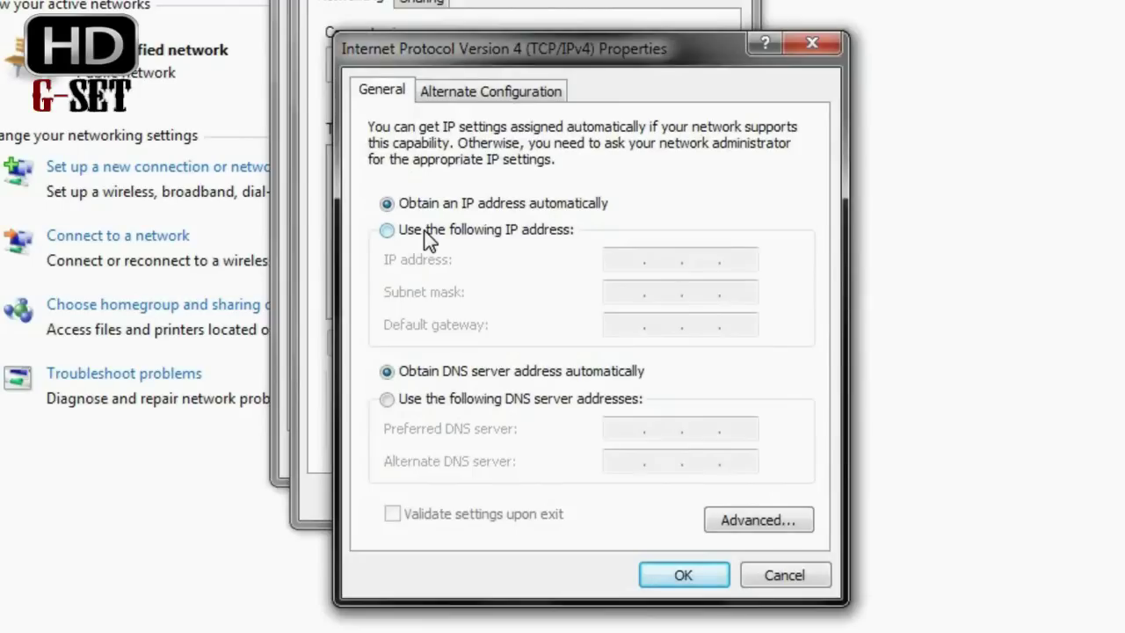
Switch PC 1 to a manual IPv4 address, enter 192.168.1.20, and fill in the default subnet mask
left_click(426, 231)
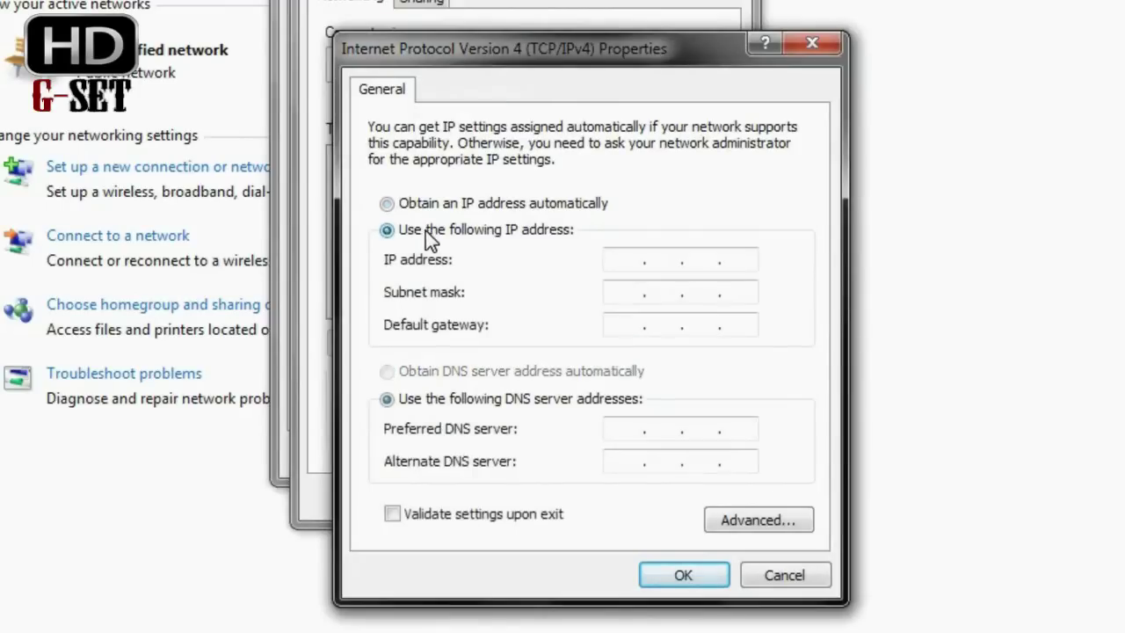
left_click(619, 264)
type("192 . 1")
type("68 . 1 ")
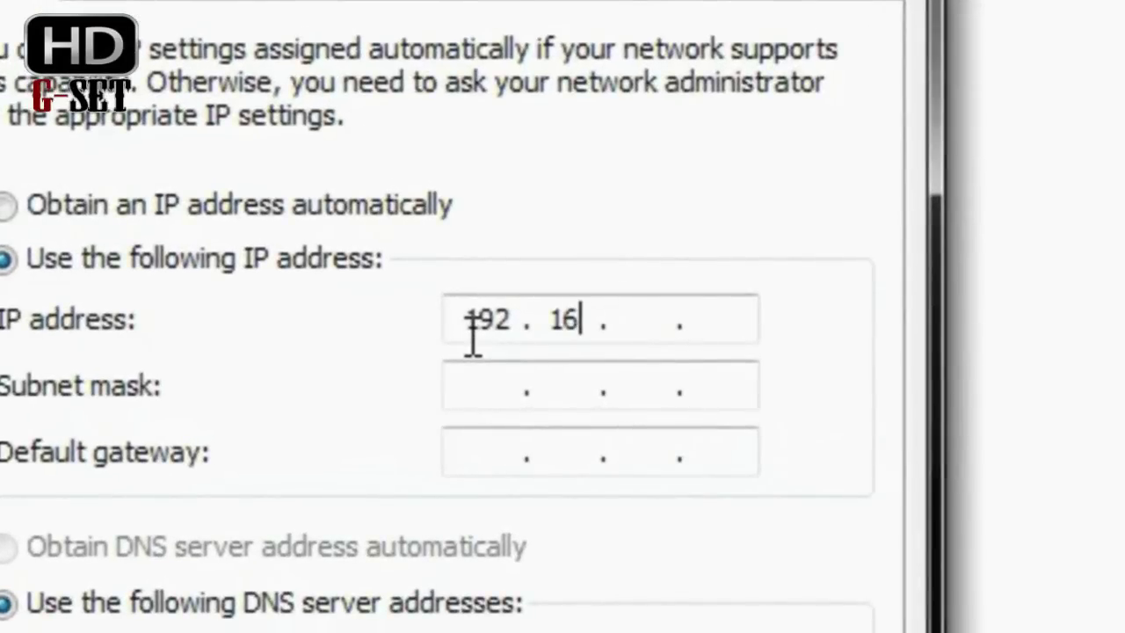
type(". 20")
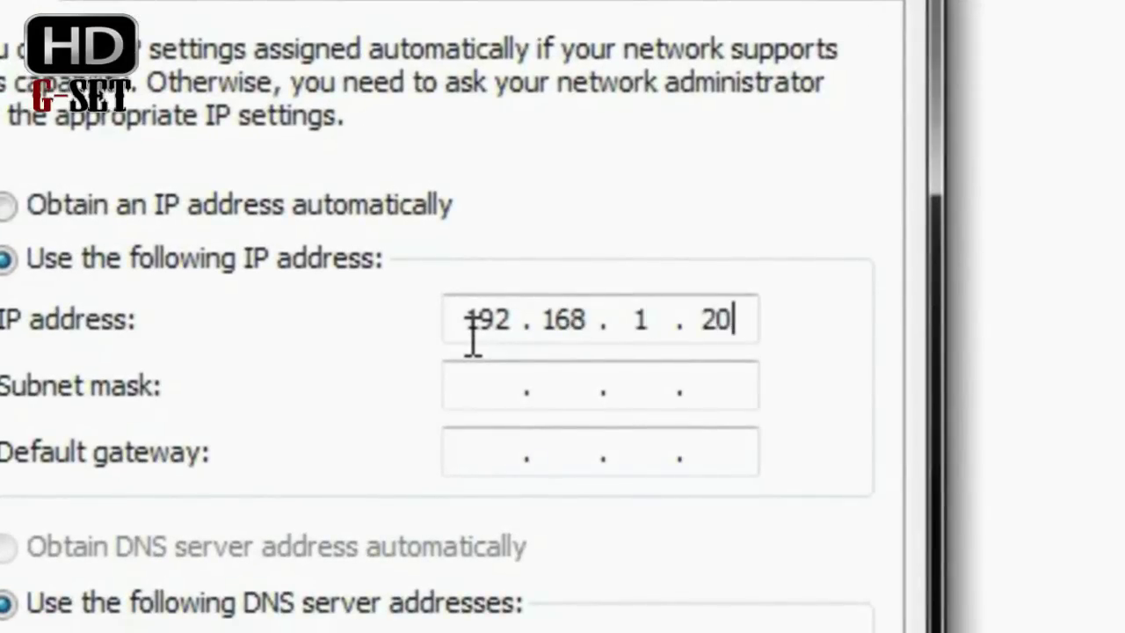
key("Tab")
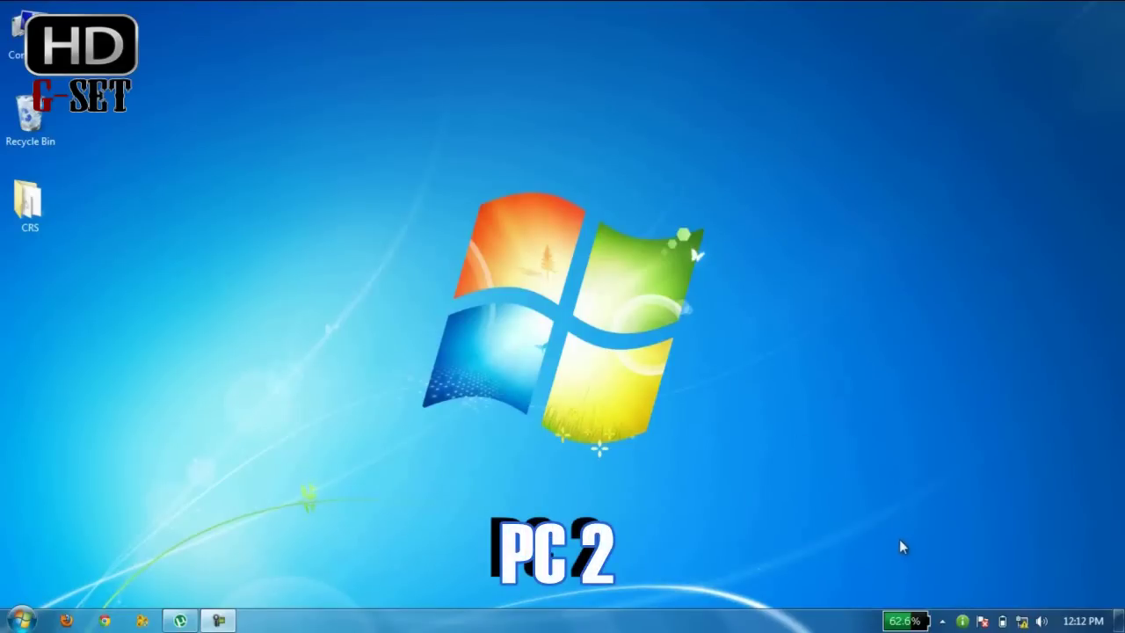
On PC 2, open the Local Area Connection's Internet Protocol Version 4 (TCP/IPv4) properties from the Network and Sharing Center
right_click(1024, 622)
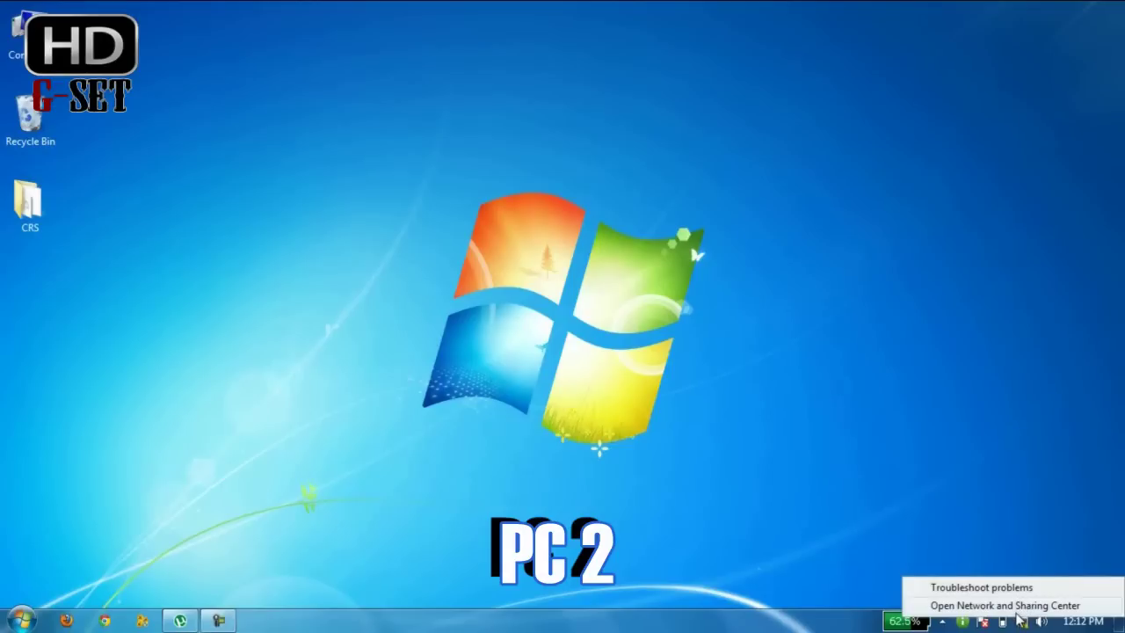
left_click(1011, 605)
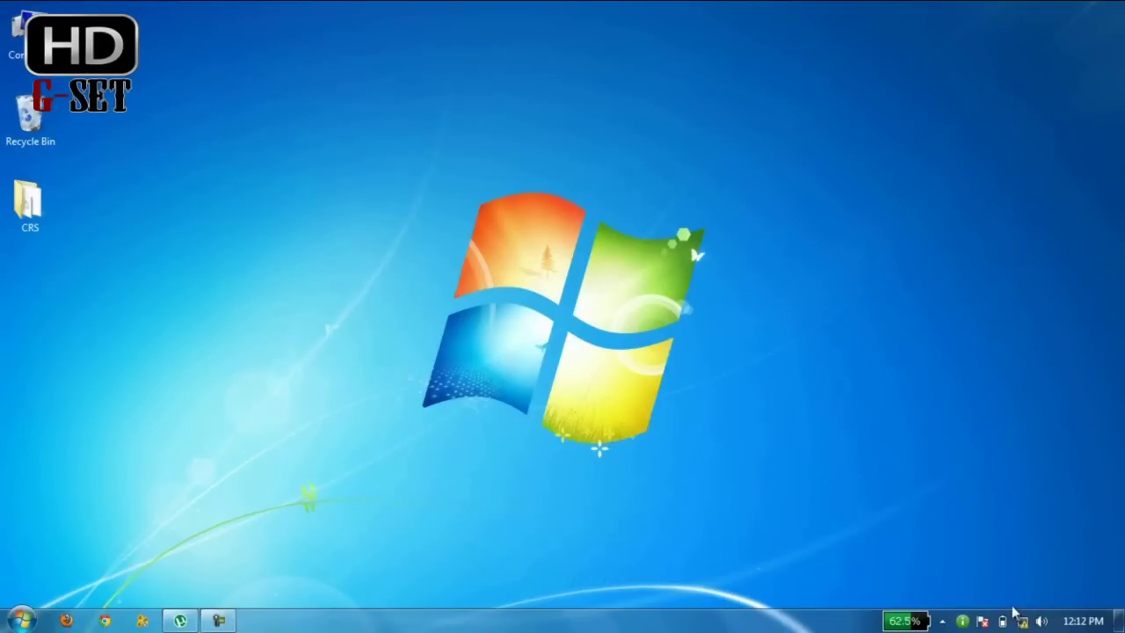
left_click(603, 192)
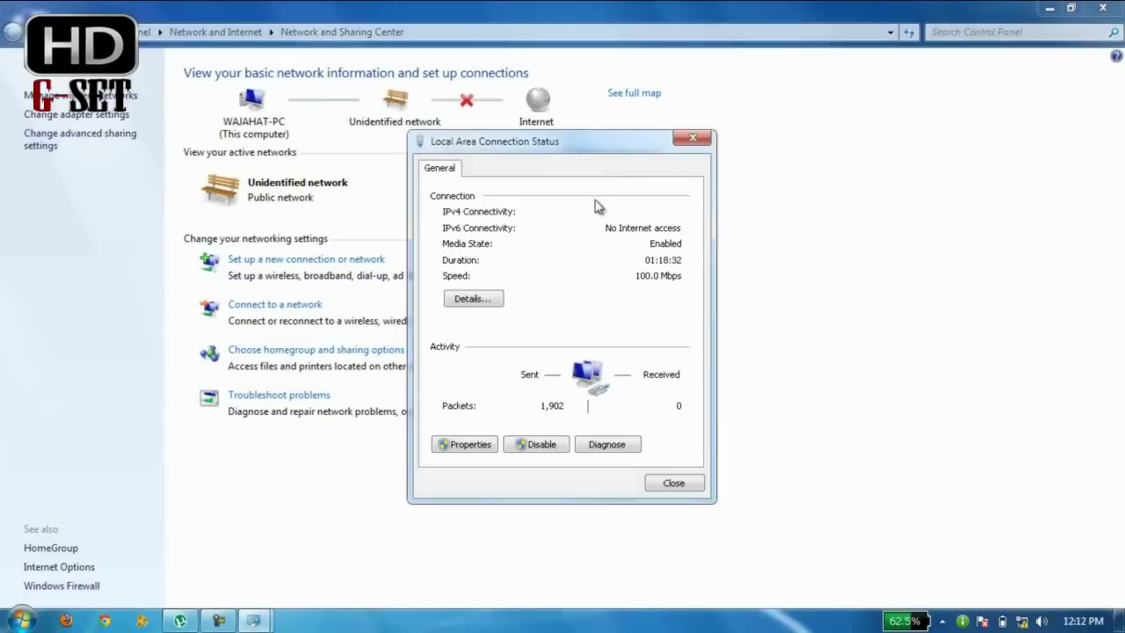
left_click(479, 446)
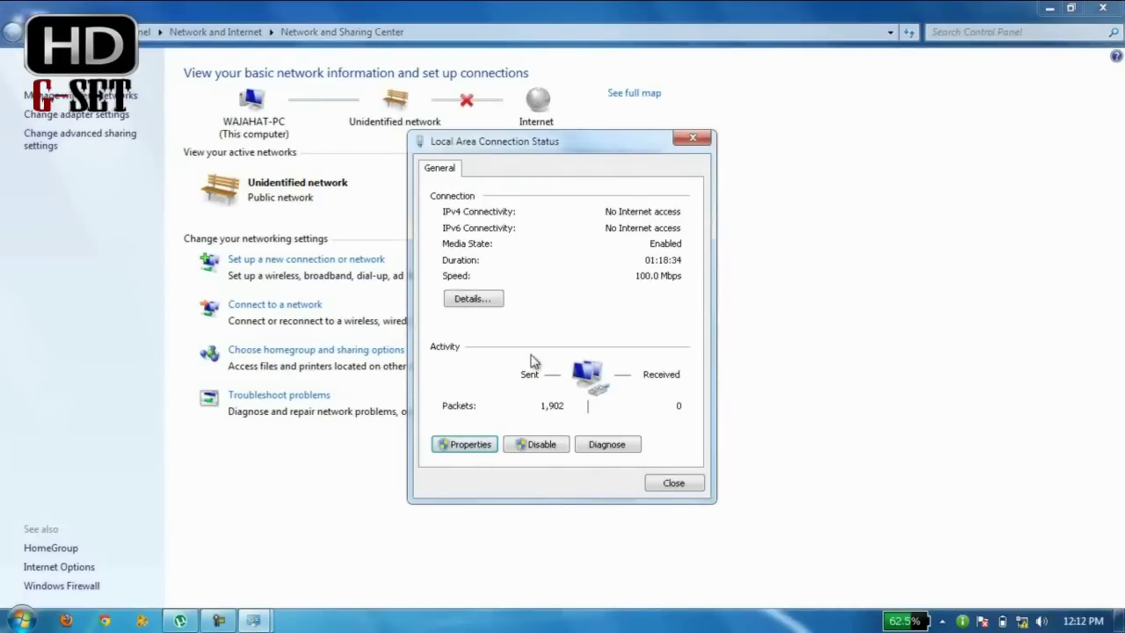
left_click(550, 344)
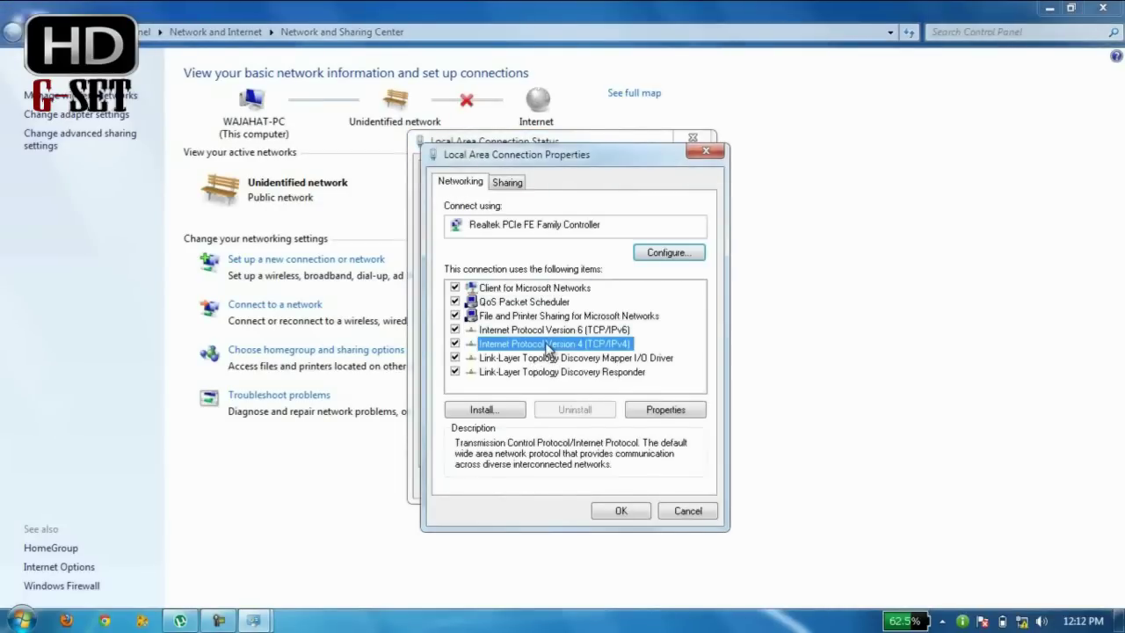
left_click(703, 413)
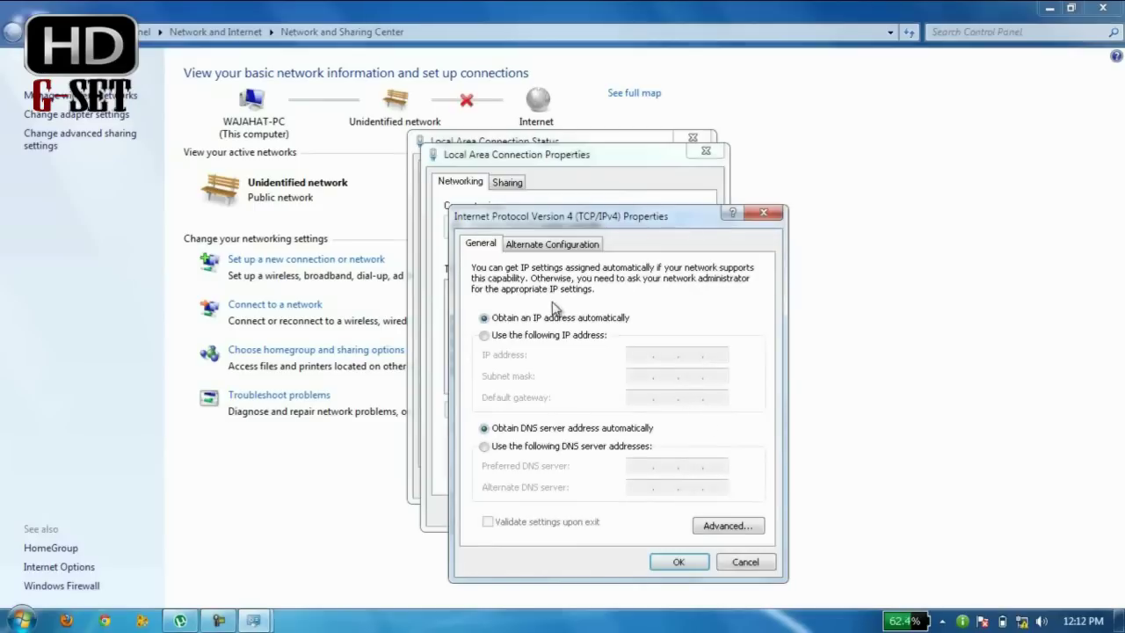
Assign PC 2 the manual IP address 192.168.1.21 with subnet mask 255.255.255.0, confirm, and close the connection dialogs
left_click(552, 339)
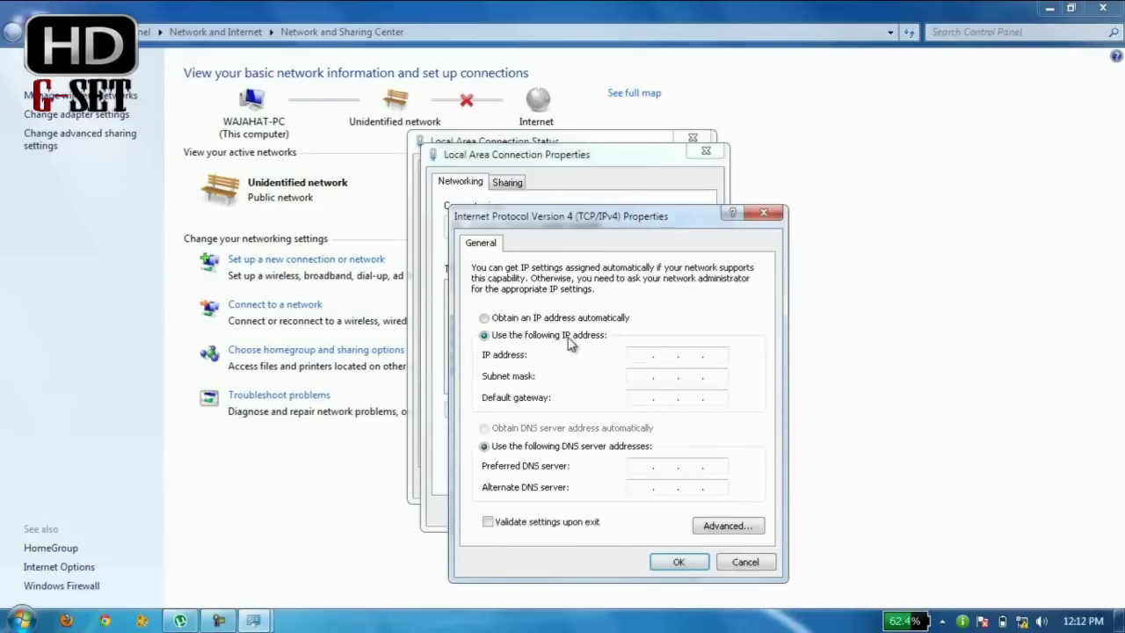
left_click(644, 355)
type("192.1")
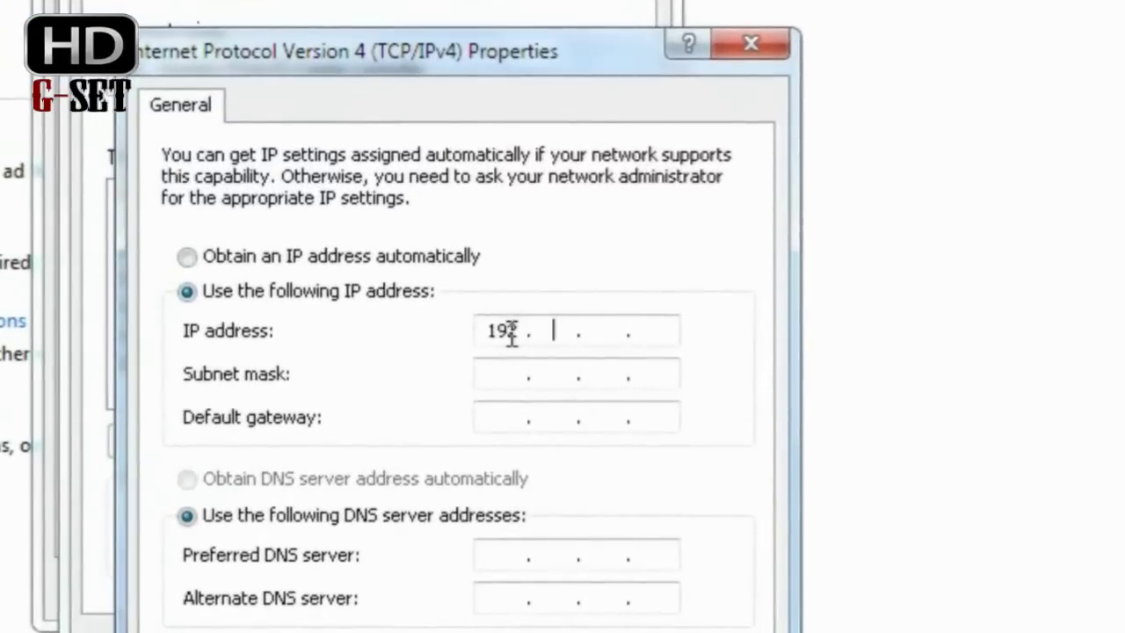
type("68.1.20")
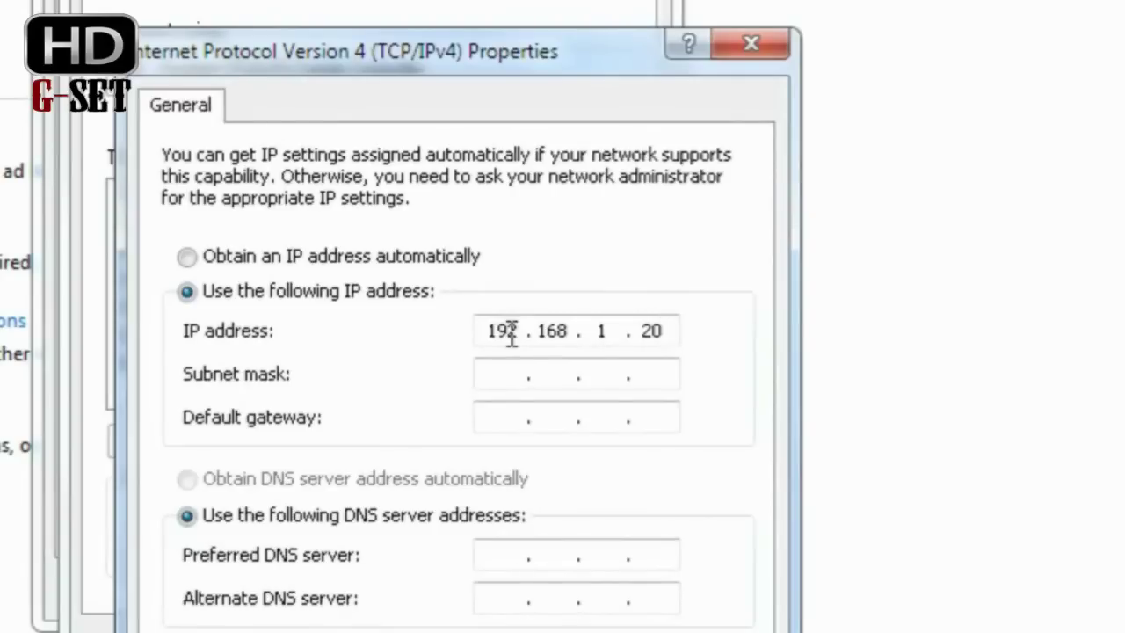
key("BackSpace")
type("1")
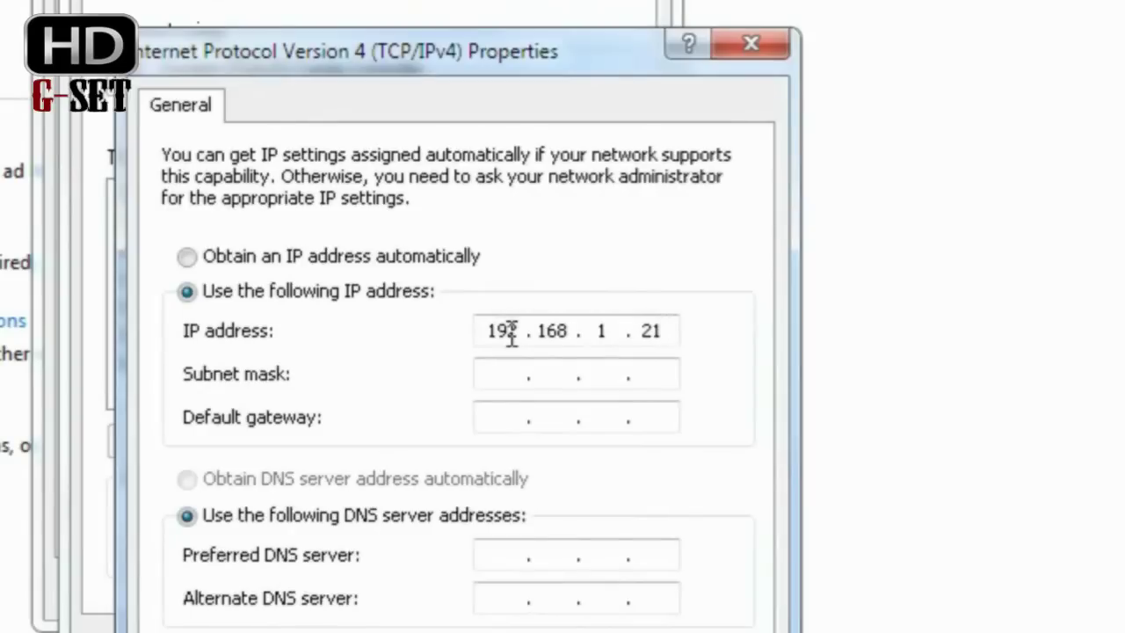
key("Tab")
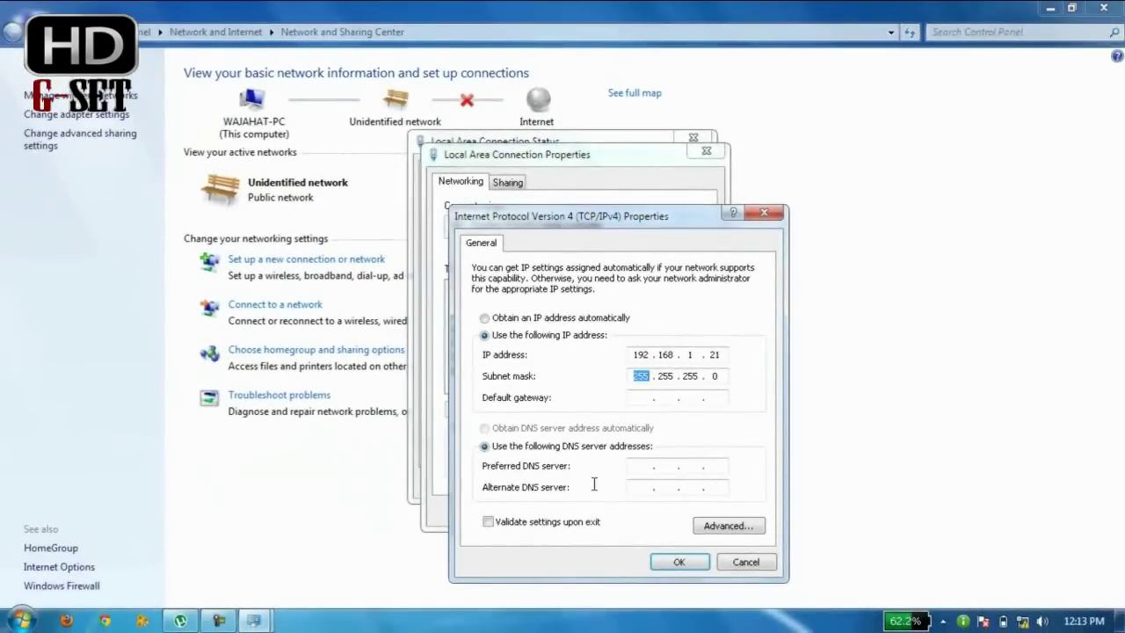
left_click(677, 563)
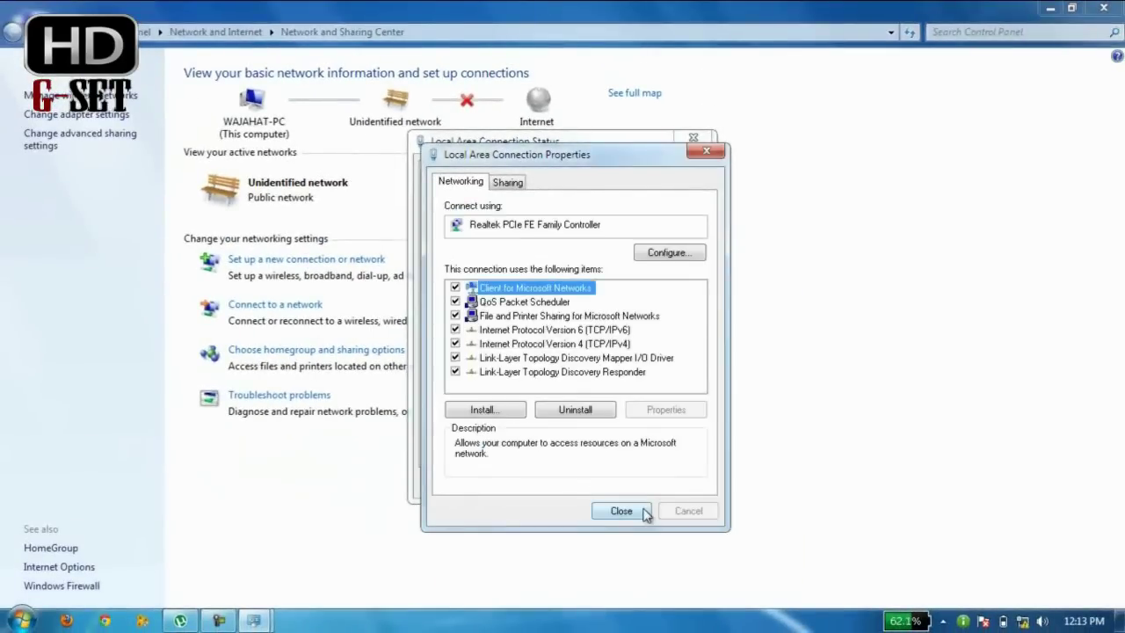
left_click(621, 511)
left_click(681, 483)
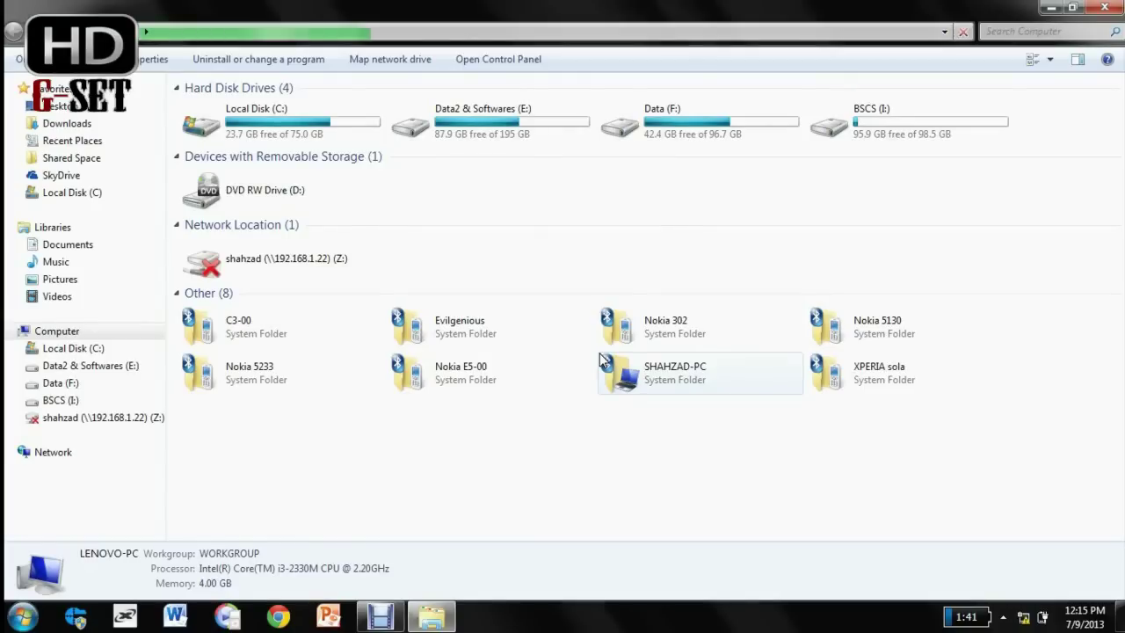
On PC 1, enable sharing of the Data2 & Softwares (E:) drive in its Advanced Sharing settings
right_click(490, 125)
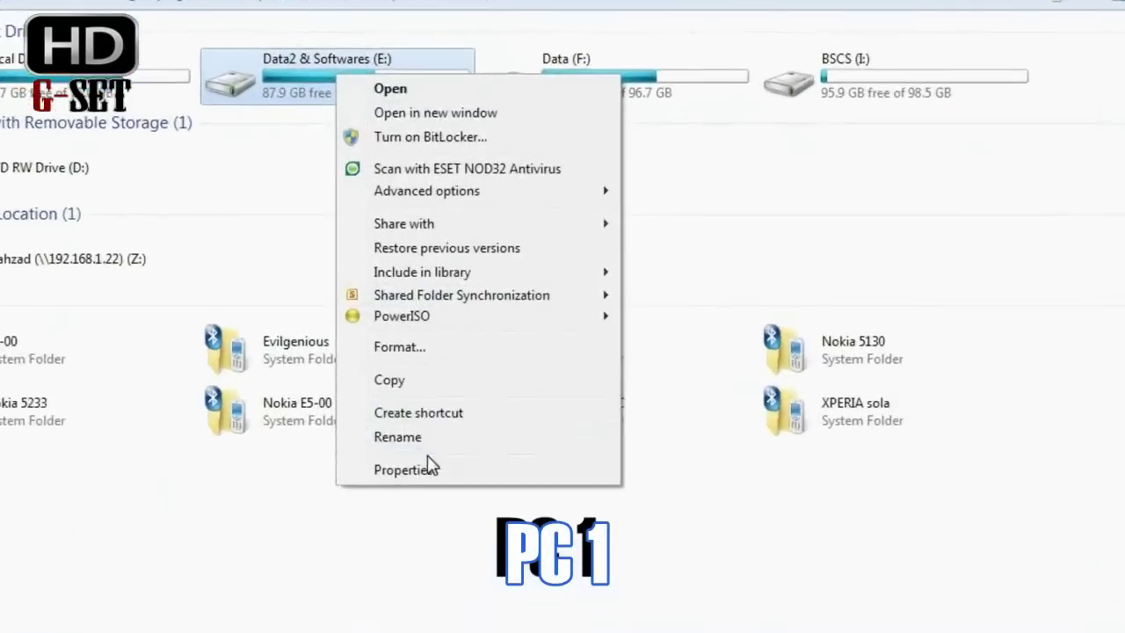
left_click(366, 491)
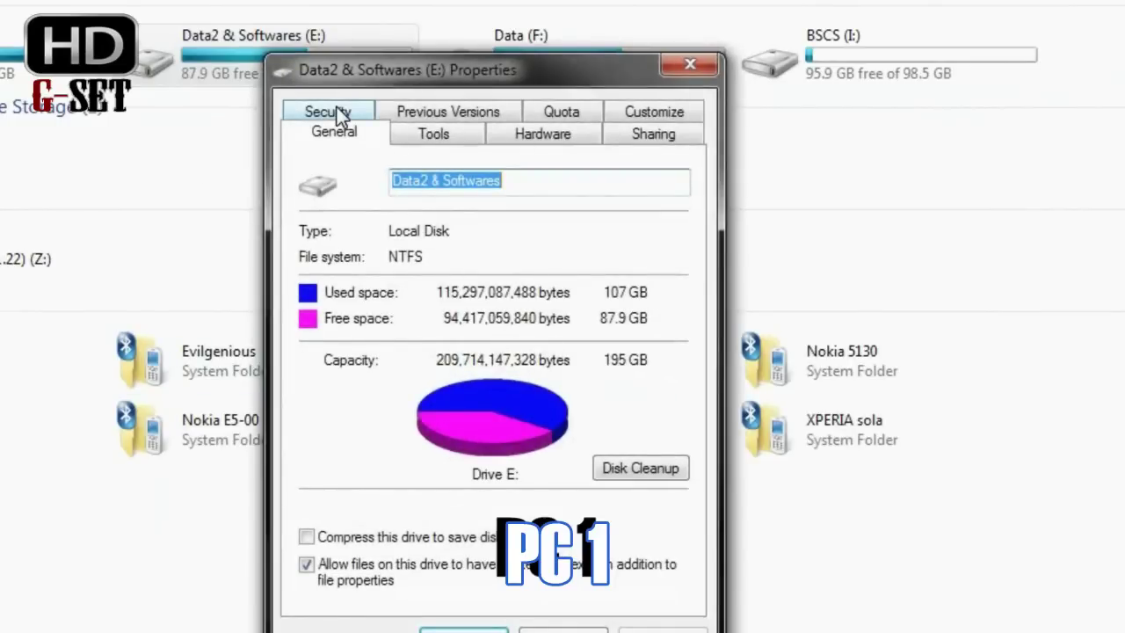
left_click(582, 105)
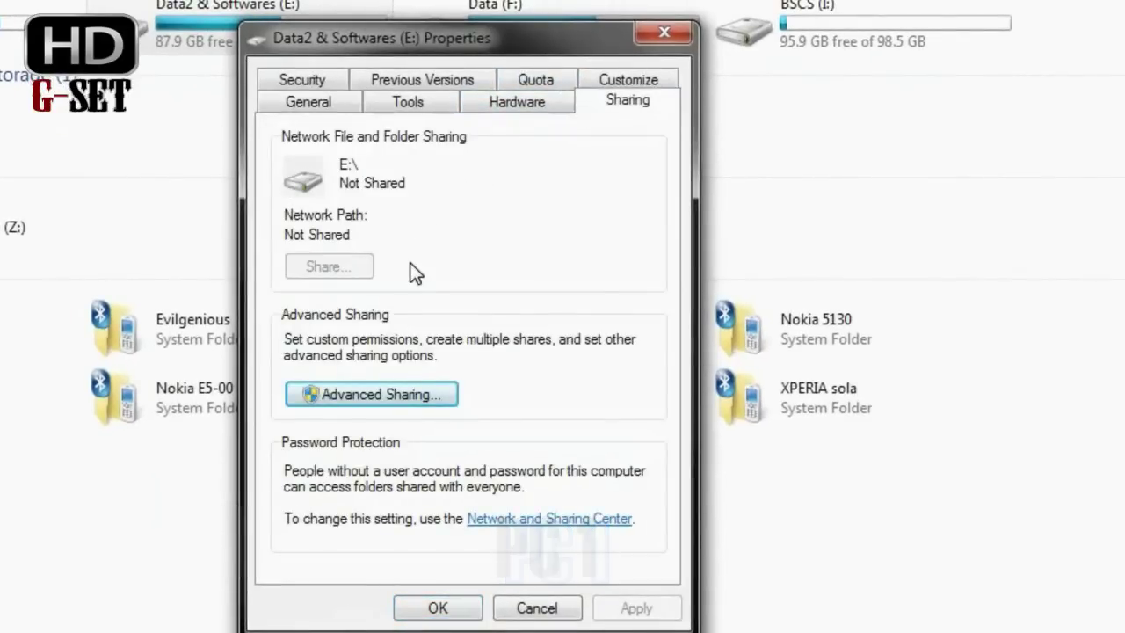
left_click(369, 394)
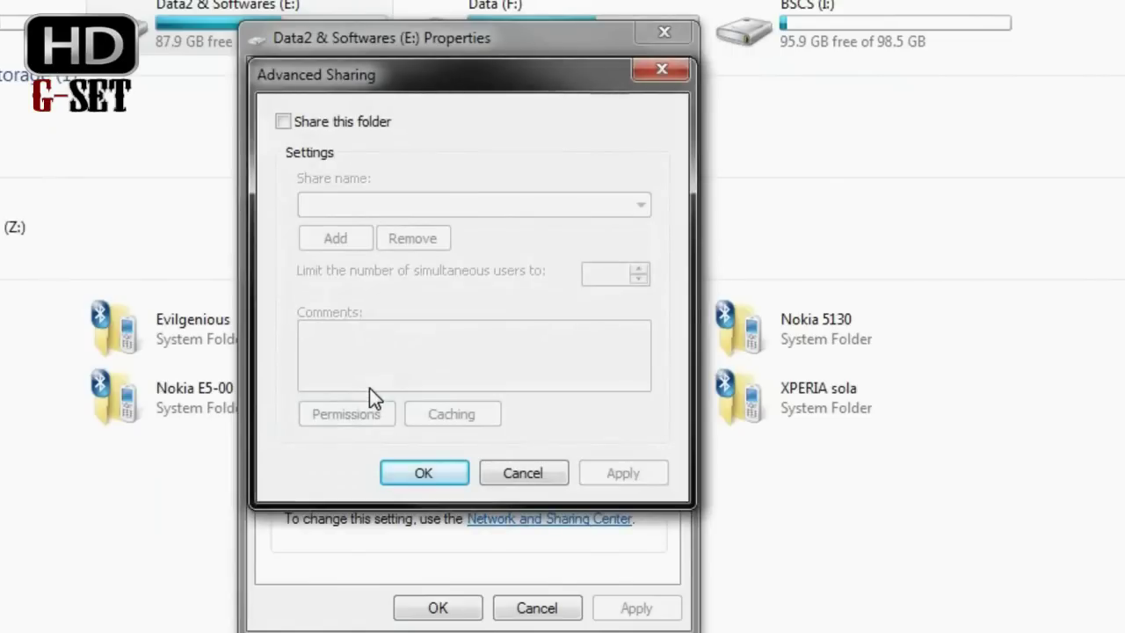
left_click(283, 121)
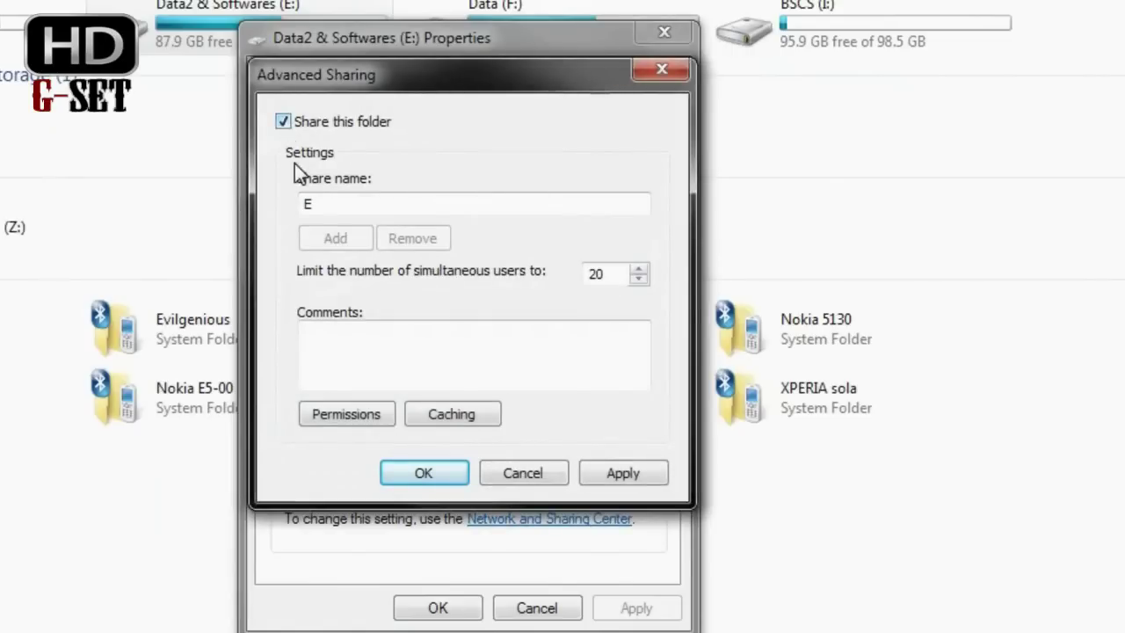
Allow Everyone Full Control, Change and Read permissions on the E share, and confirm the sharing settings
left_click(357, 419)
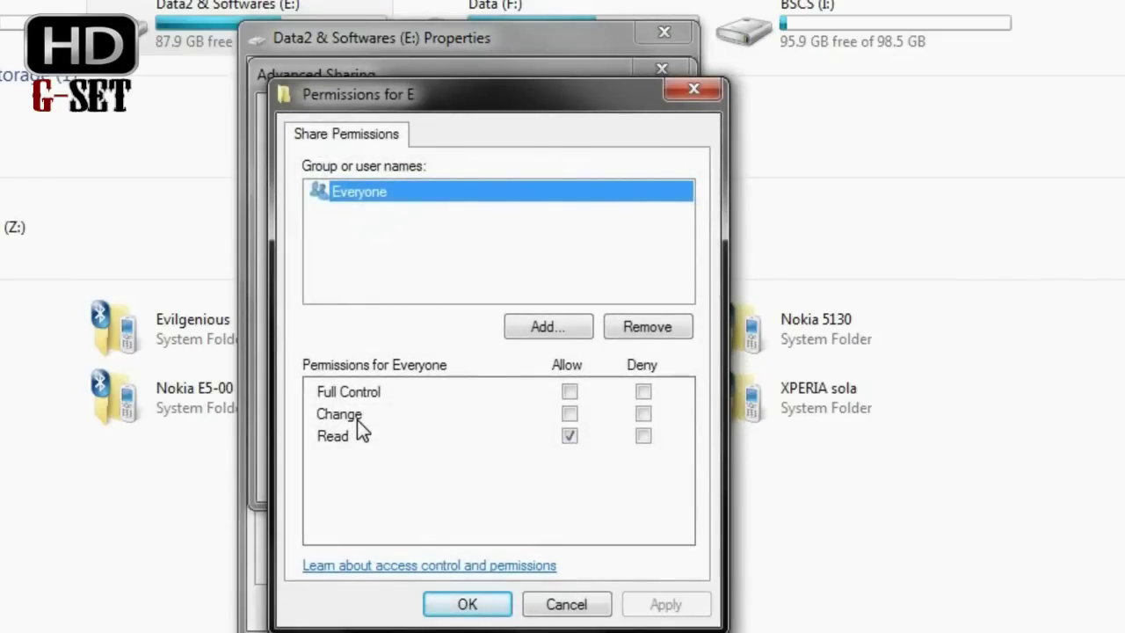
left_click(570, 397)
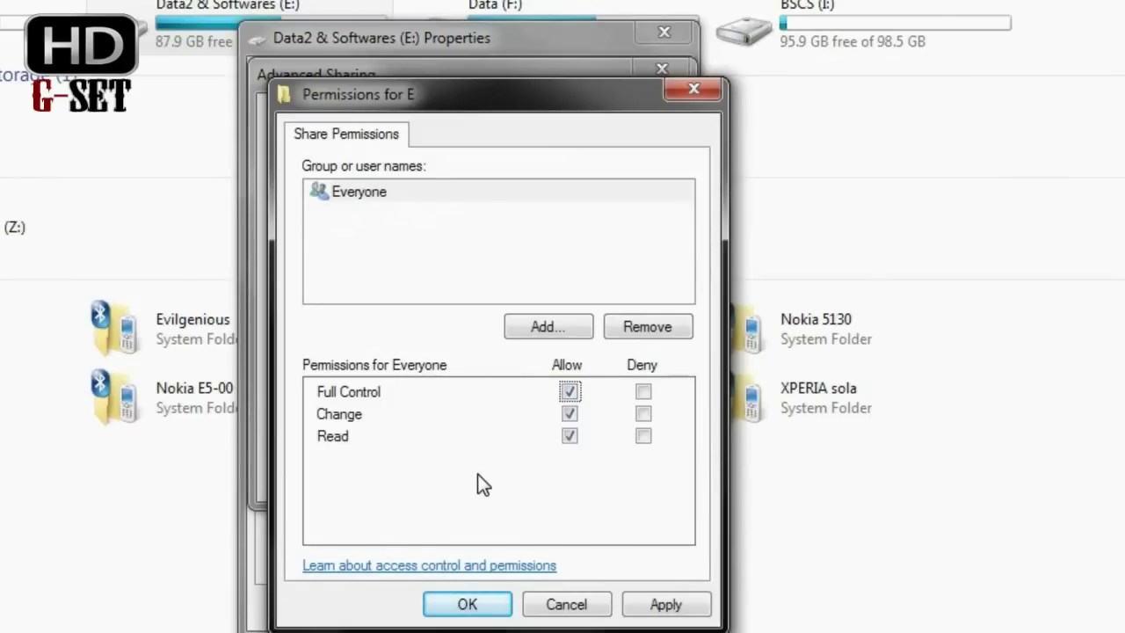
left_click(576, 401)
left_click(575, 413)
left_click(627, 610)
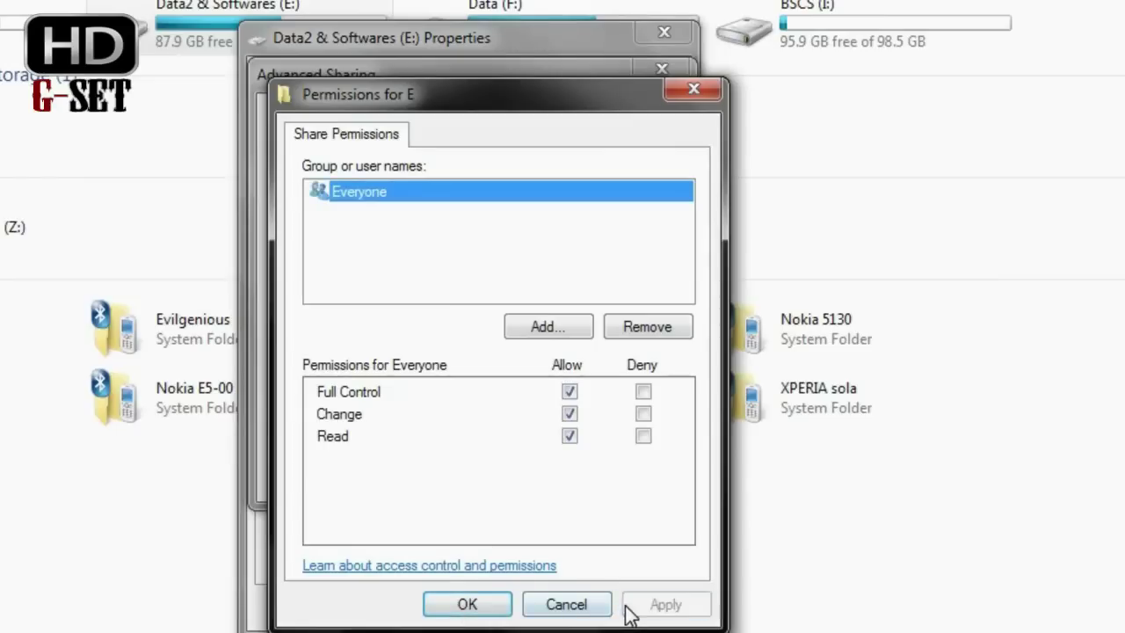
left_click(494, 609)
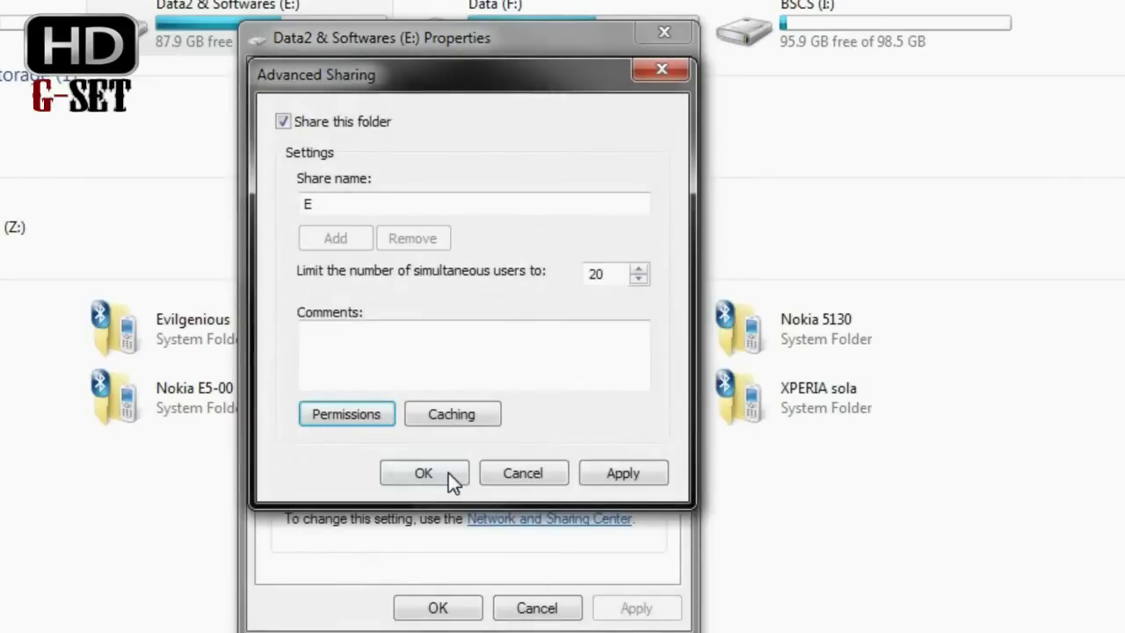
left_click(448, 473)
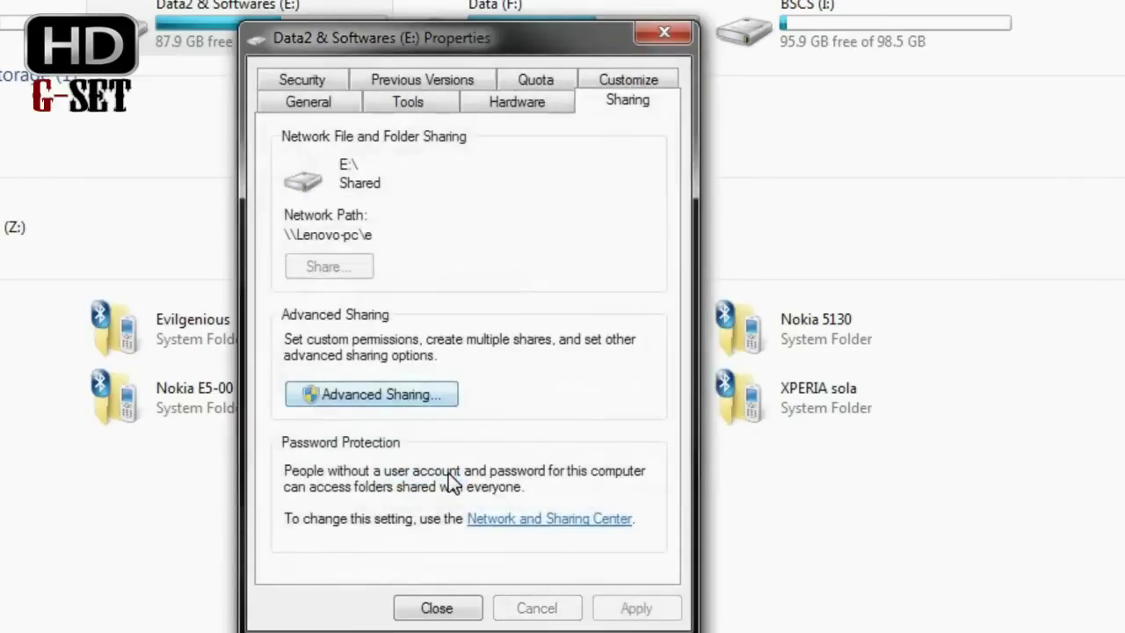
On PC 1, view Everyone's security permissions for the E: drive and open its advanced permission entries for changing
left_click(328, 111)
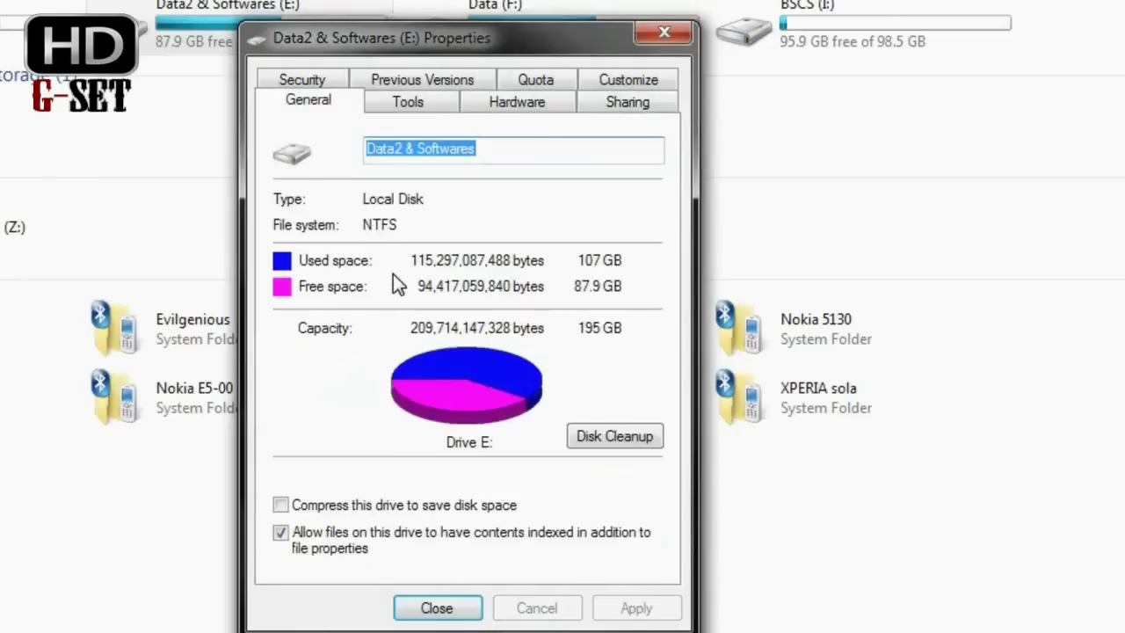
left_click(318, 79)
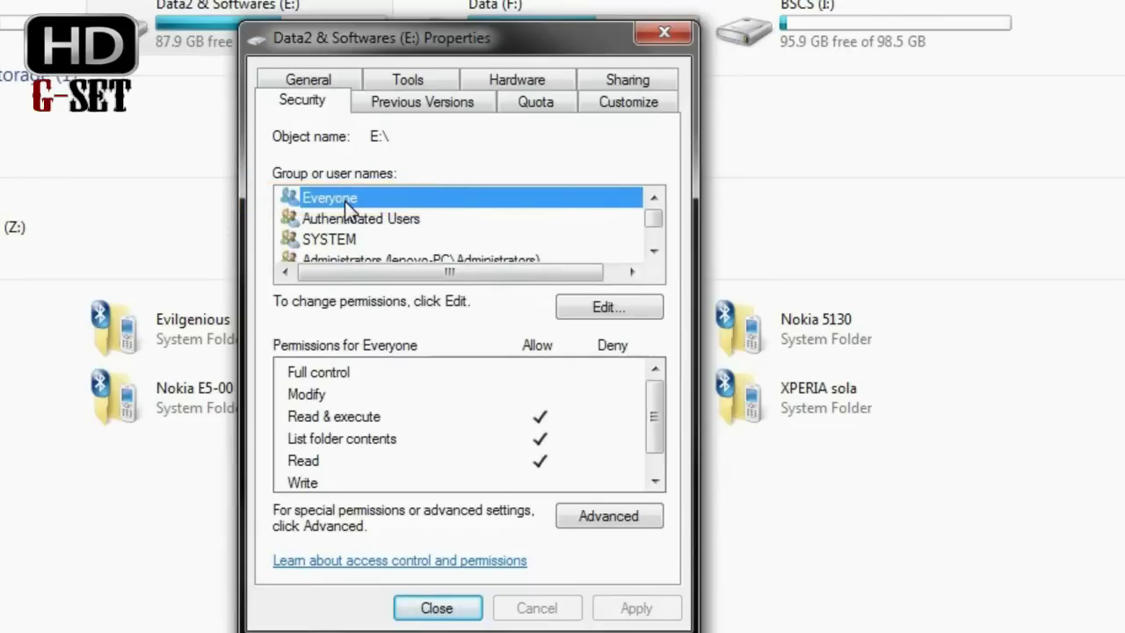
left_click(594, 525)
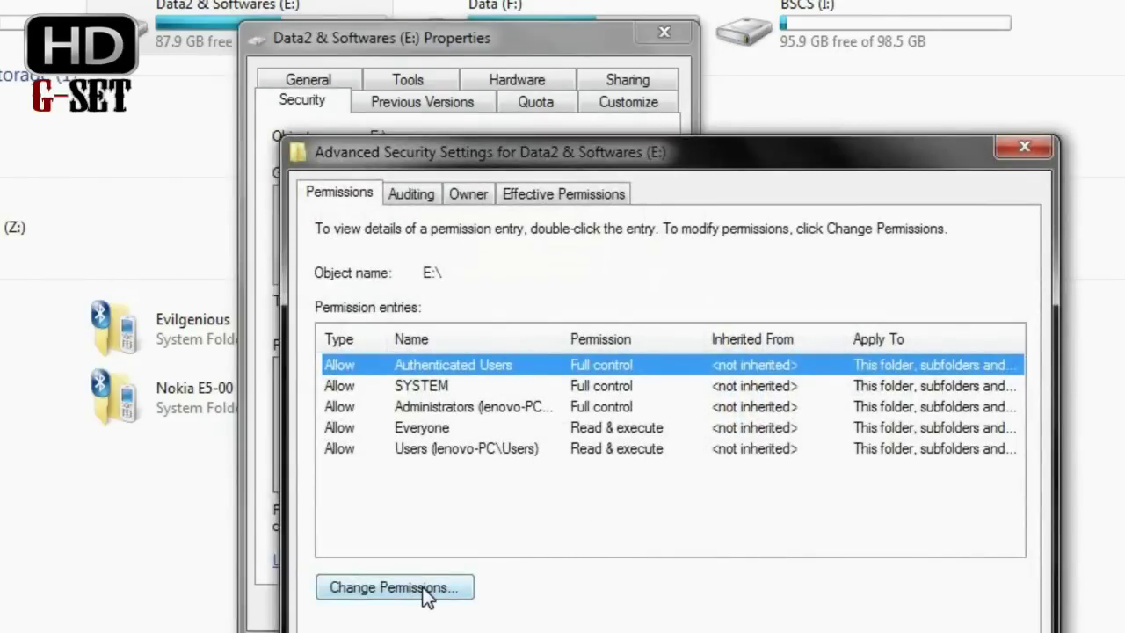
left_click(426, 594)
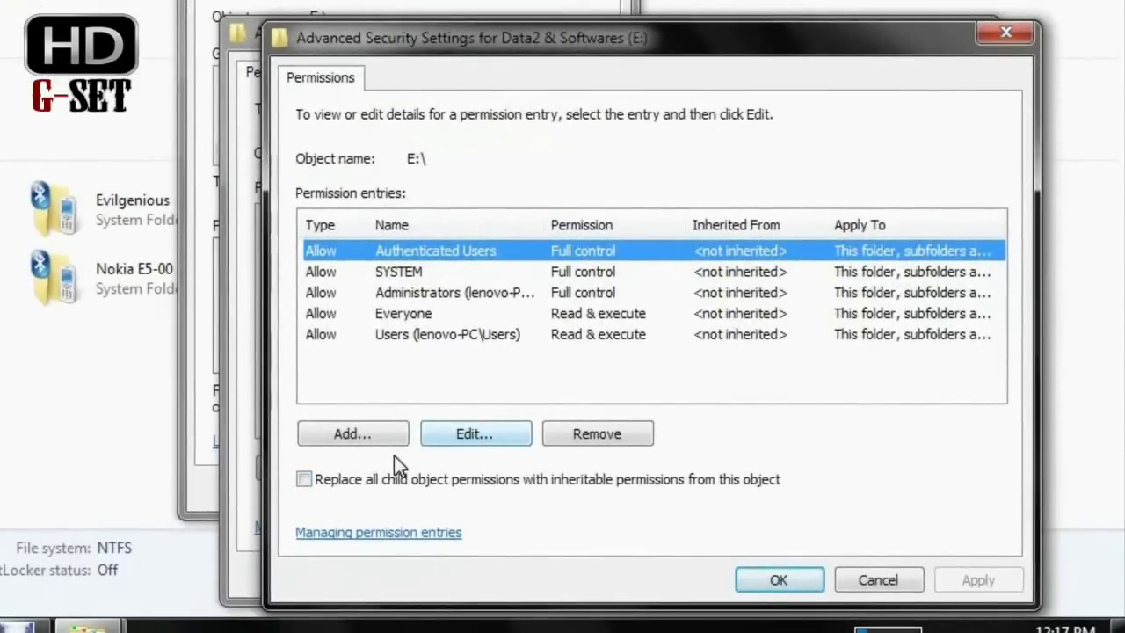
Try to add a permission entry for Everyone on the E: drive by finding the group among the computer's users and groups
left_click(391, 435)
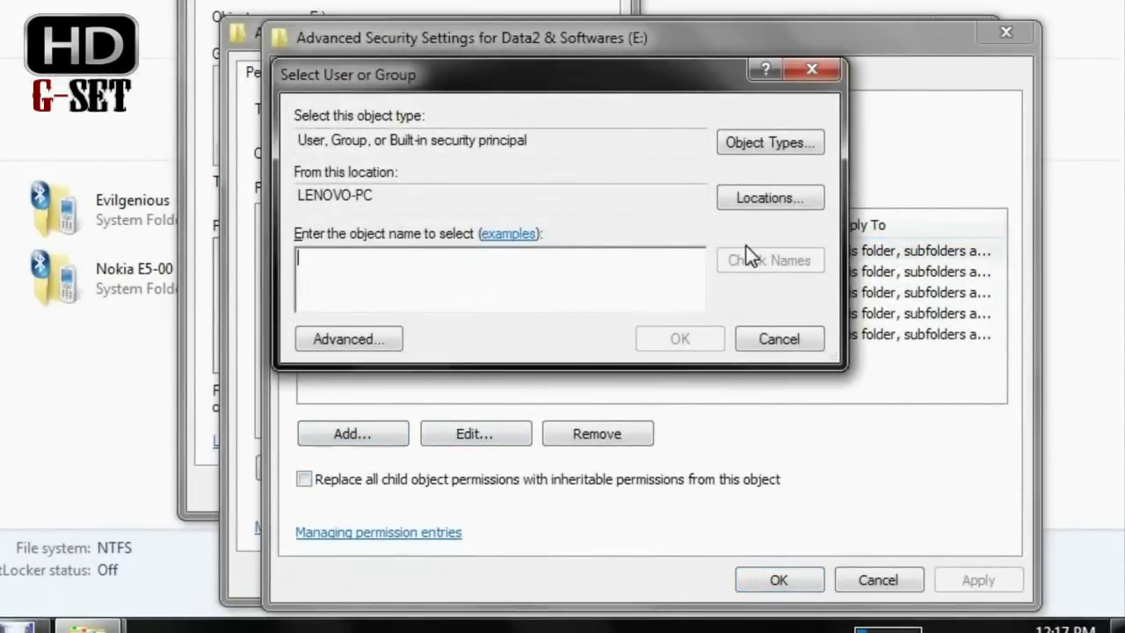
left_click(391, 343)
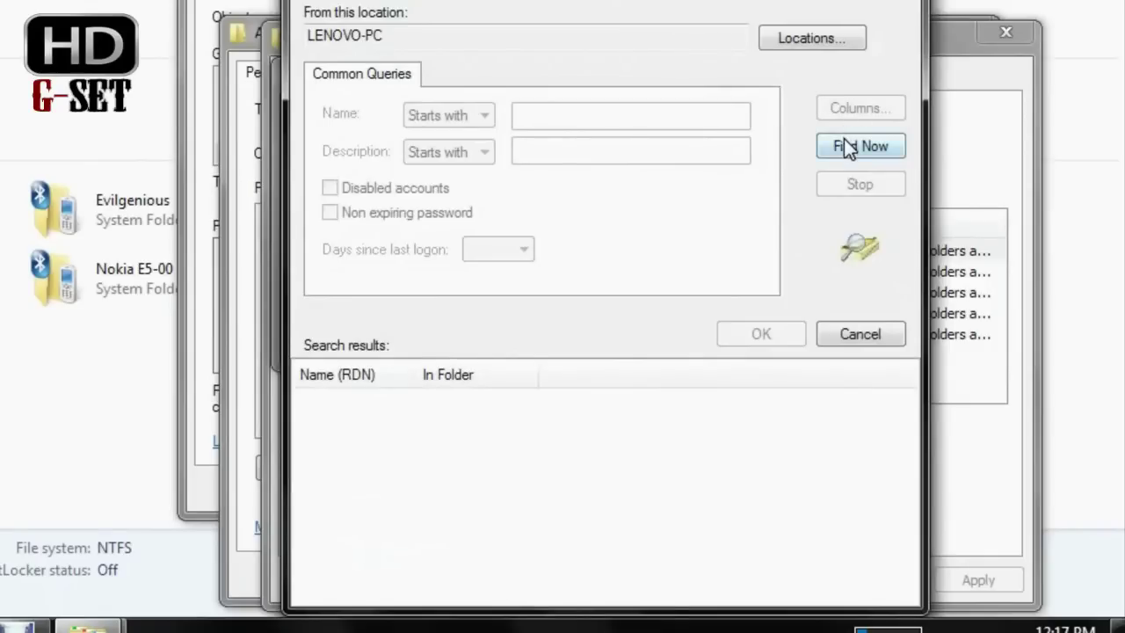
left_click(843, 146)
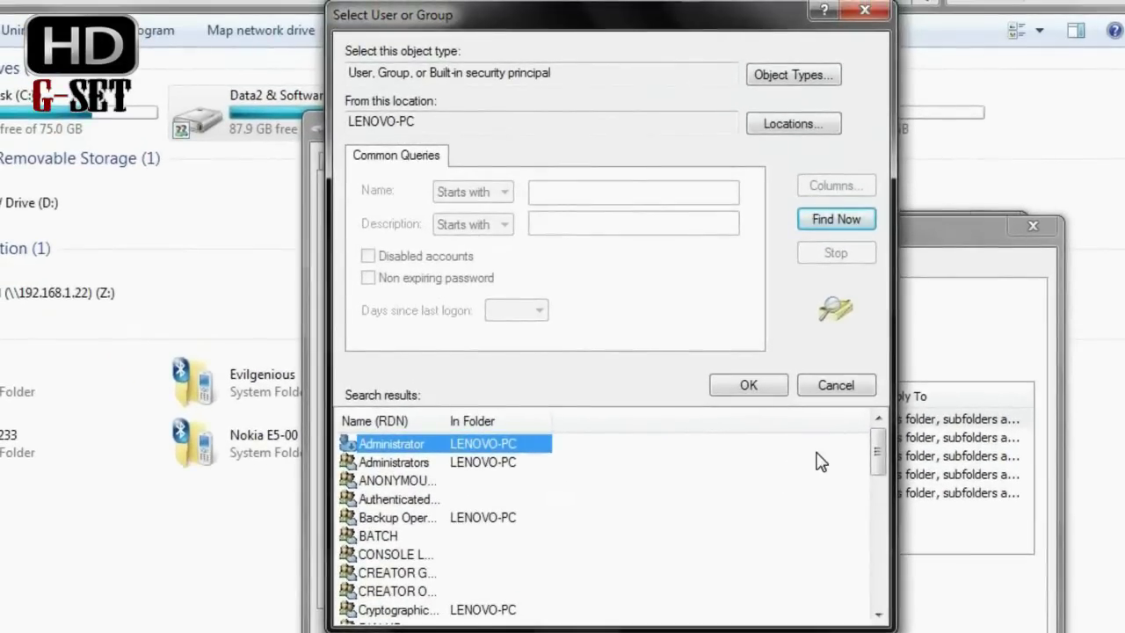
left_click_drag(878, 455, 878, 495)
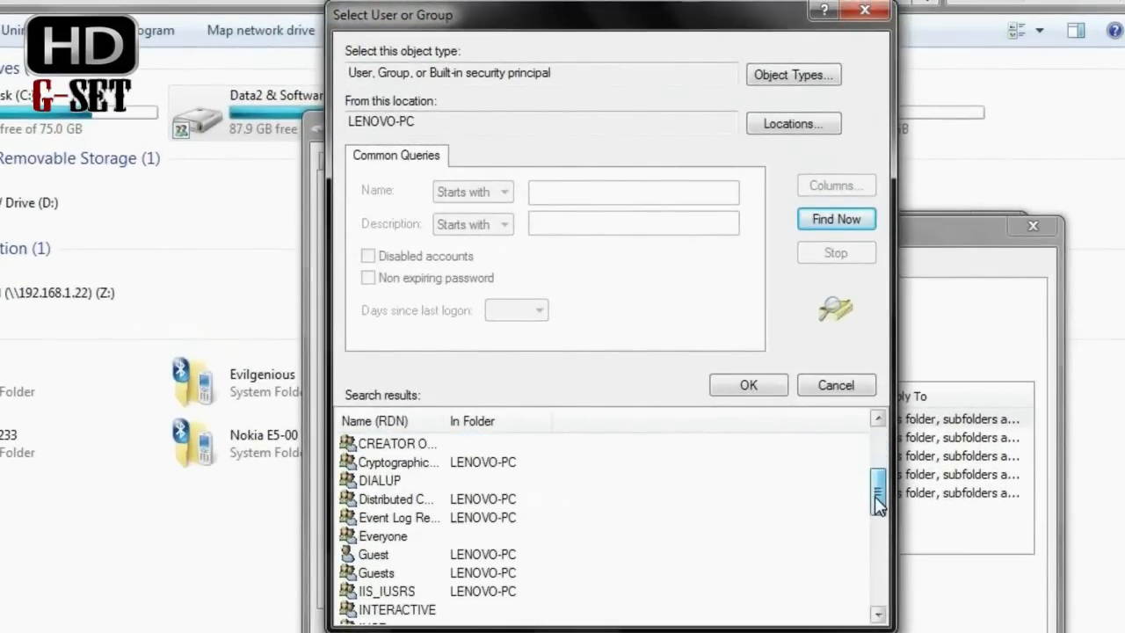
left_click(370, 533)
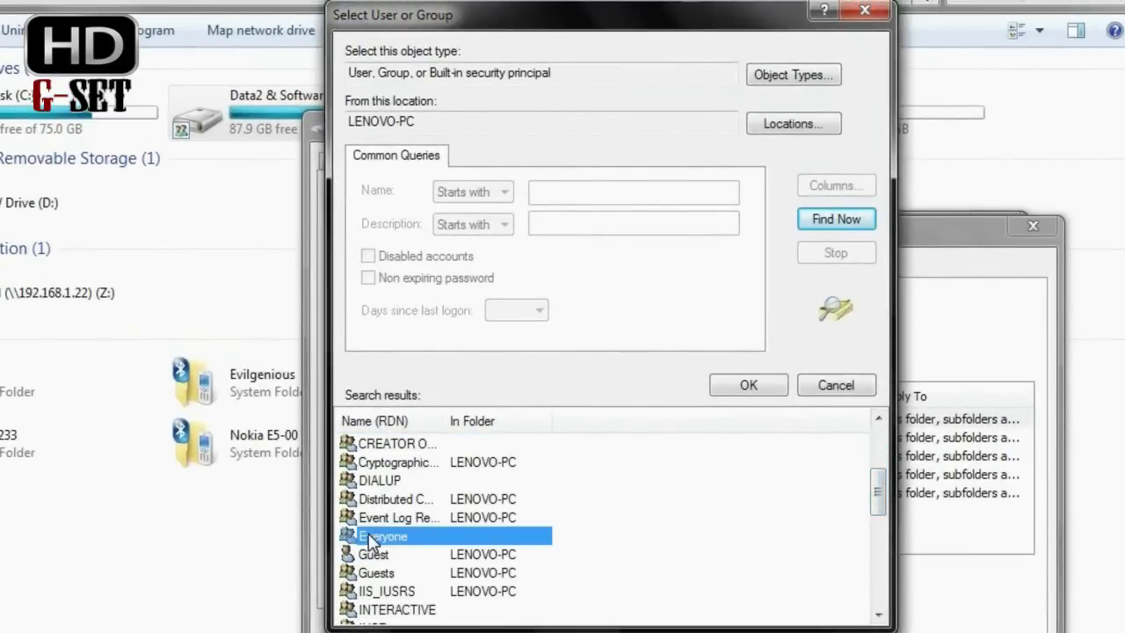
left_click(810, 390)
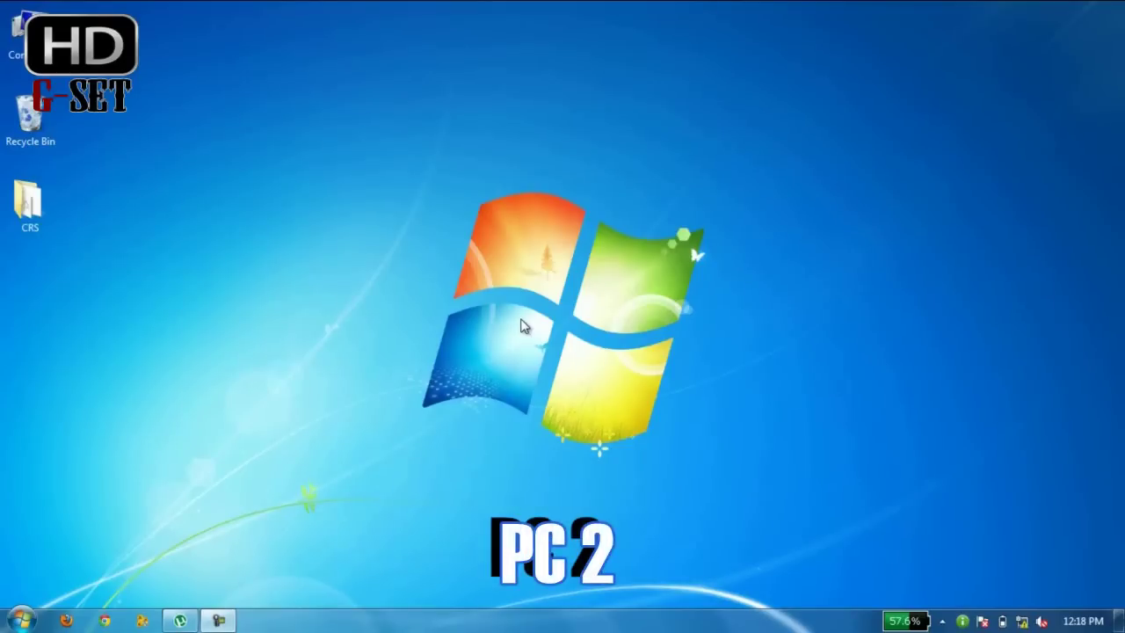
On PC 2, connect to \\192.168.1.20 and open the Movies folder inside Data 2 on the e share
left_click(22, 621)
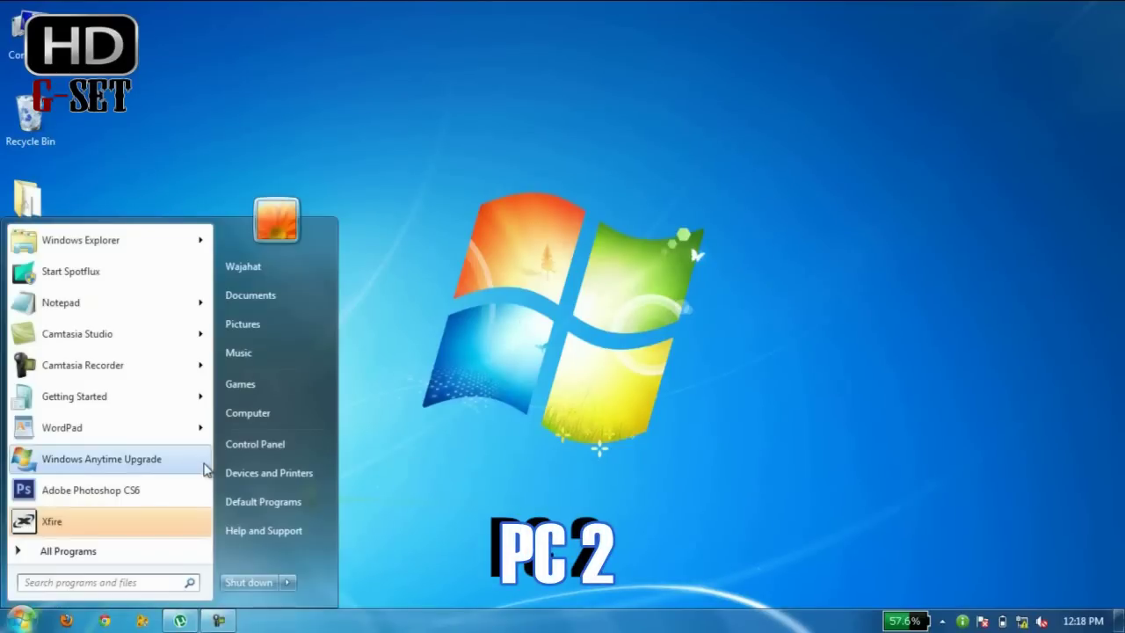
type("\\\\")
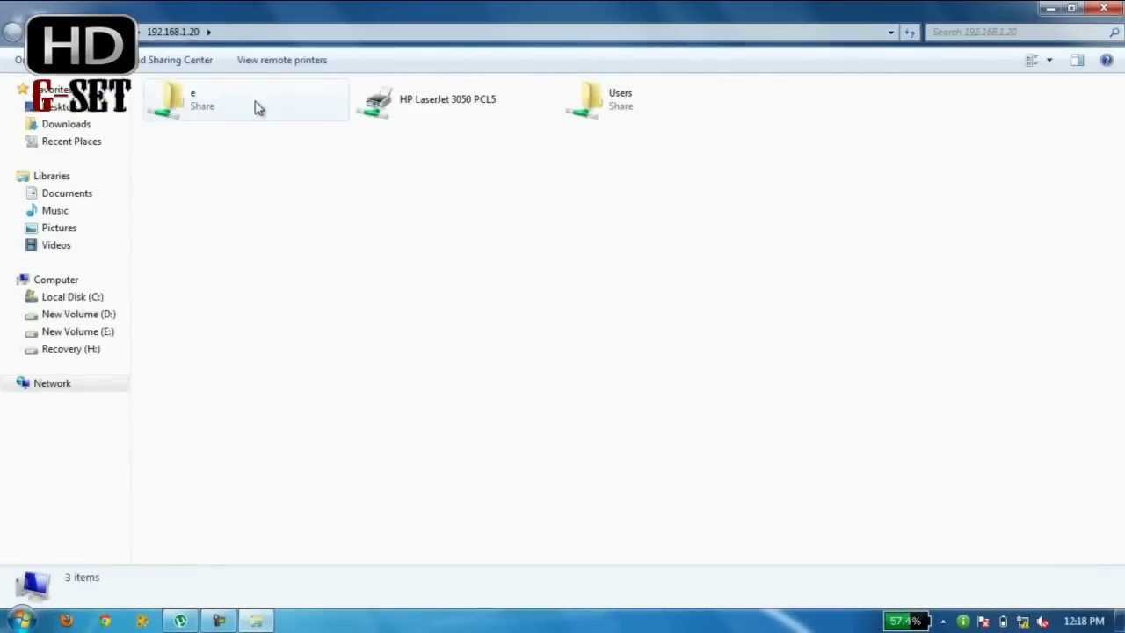
double_click(255, 108)
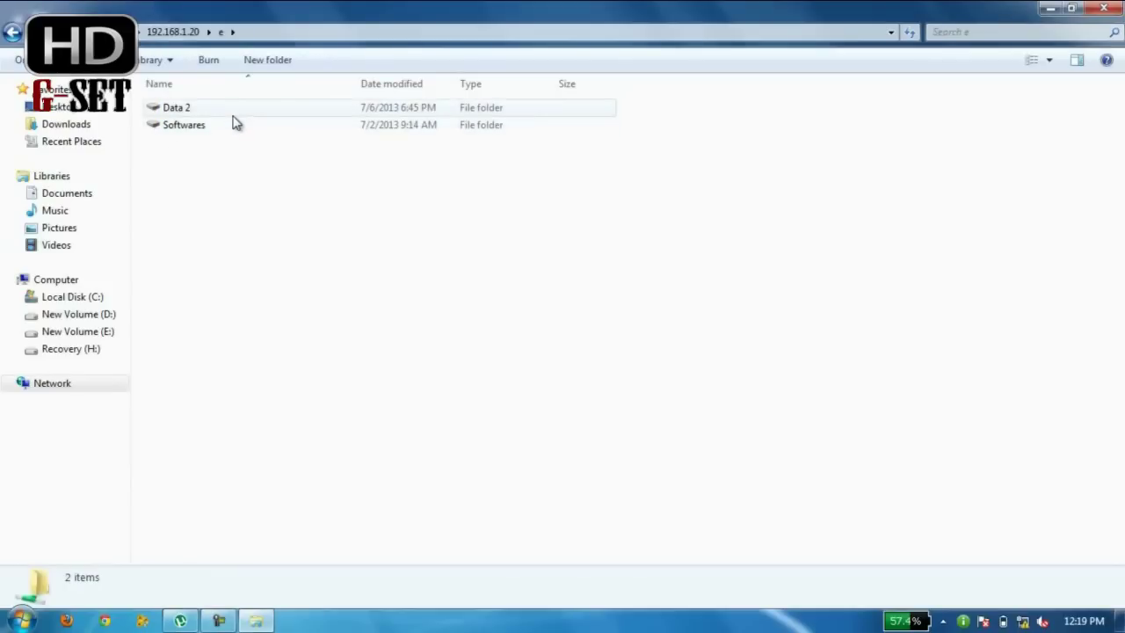
double_click(235, 111)
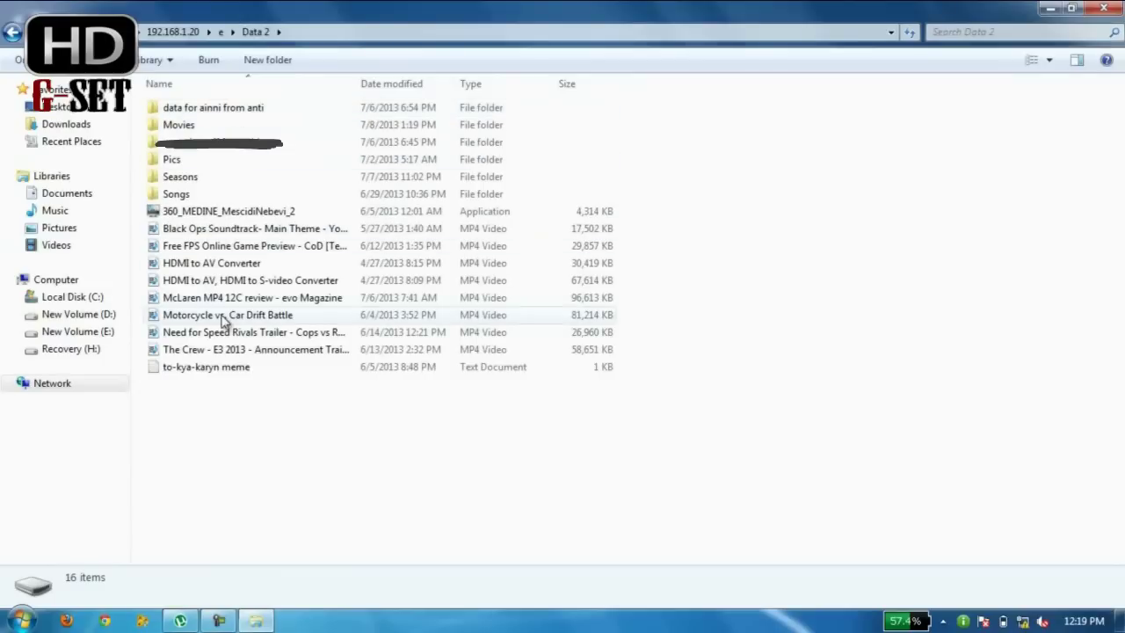
double_click(251, 129)
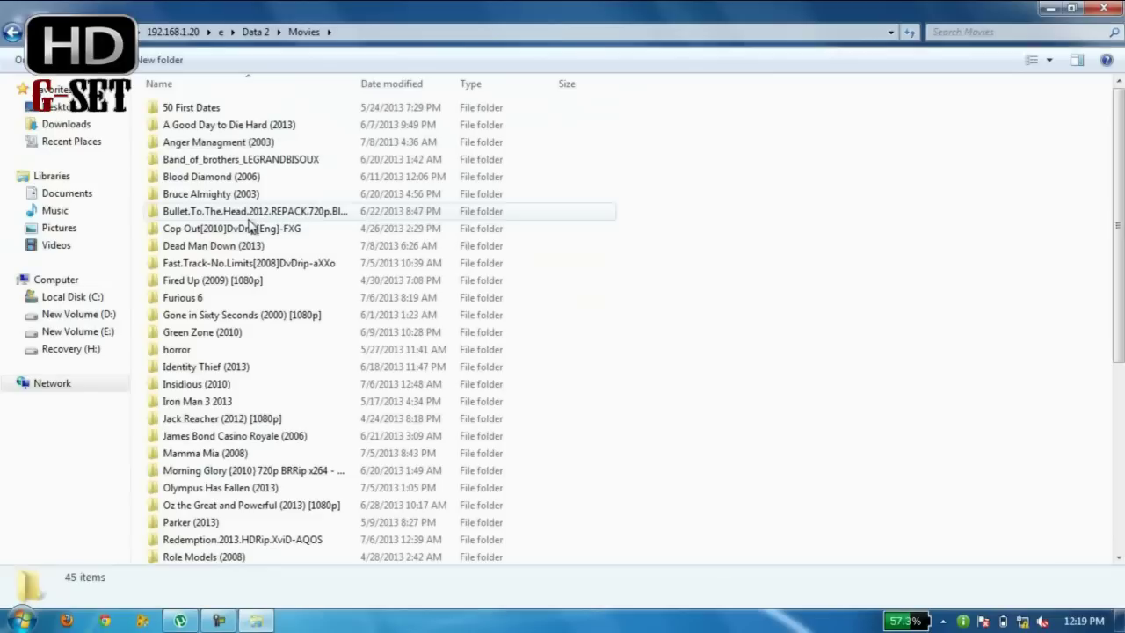
Copy the Furious 6 folder from the shared Movies folder to PC 2's desktop and expand the transfer details
left_click(250, 266)
key("Down")
key("Down")
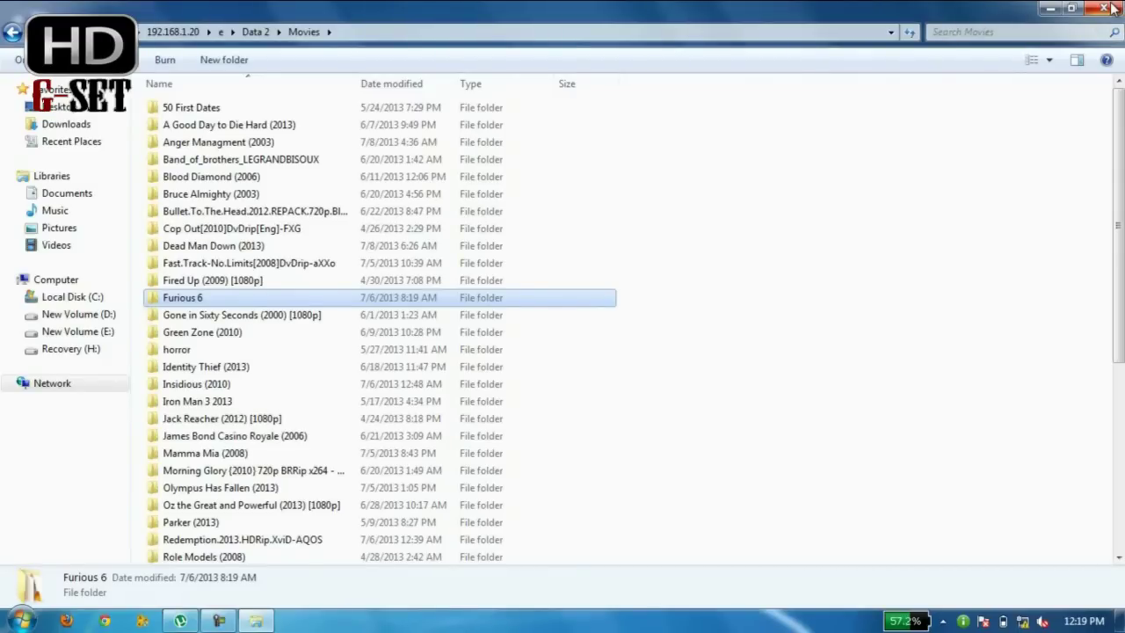
left_click(1113, 9)
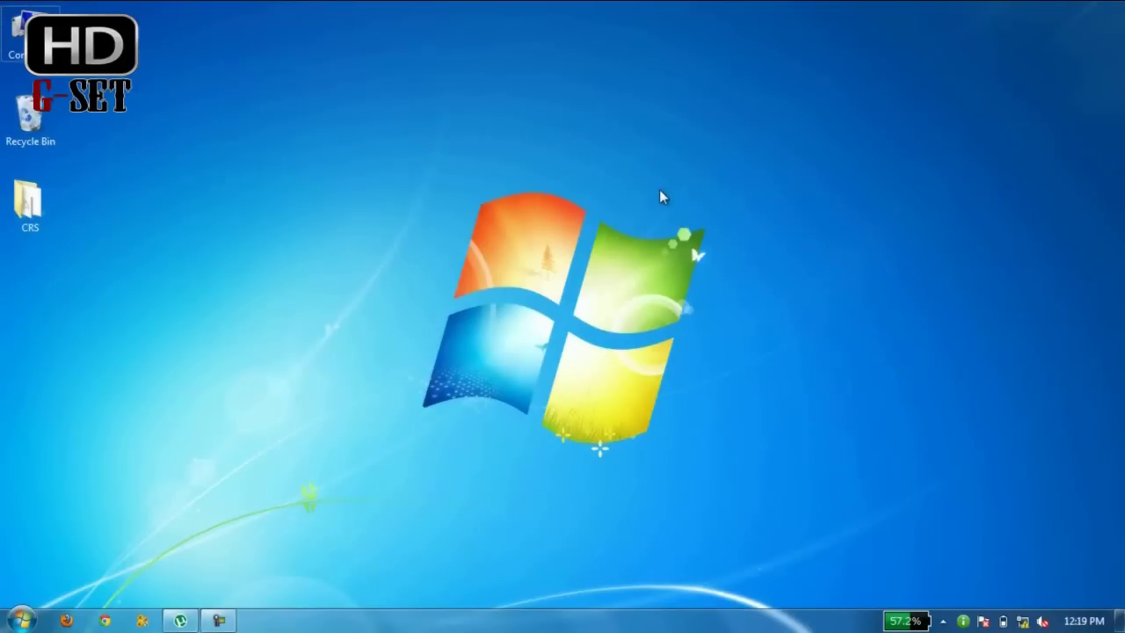
key("ctrl+v")
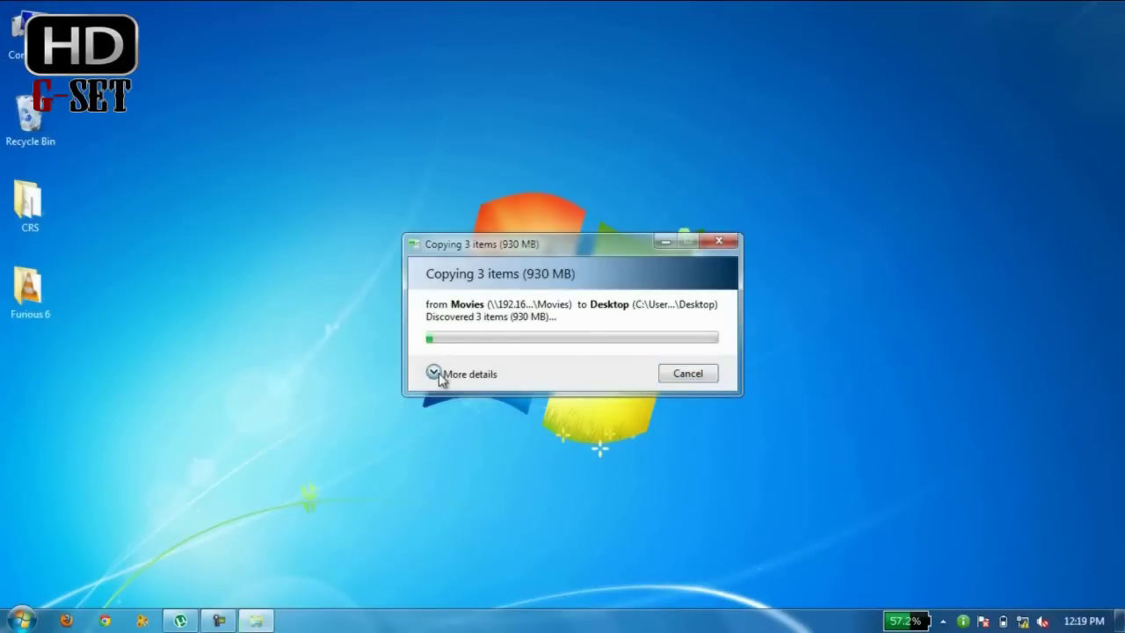
left_click(434, 373)
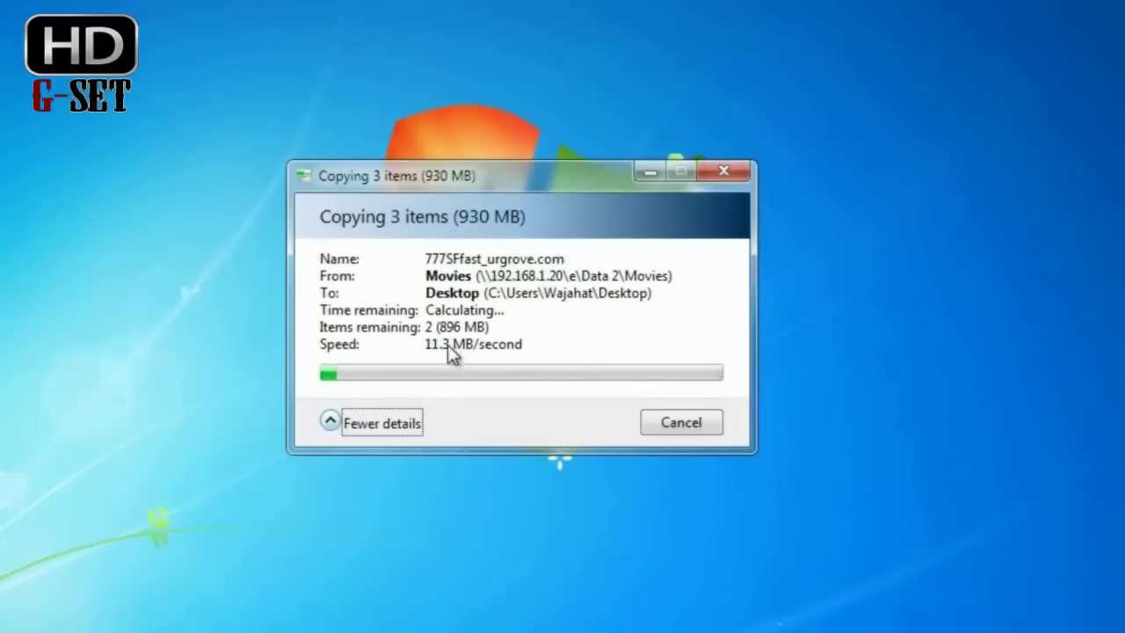